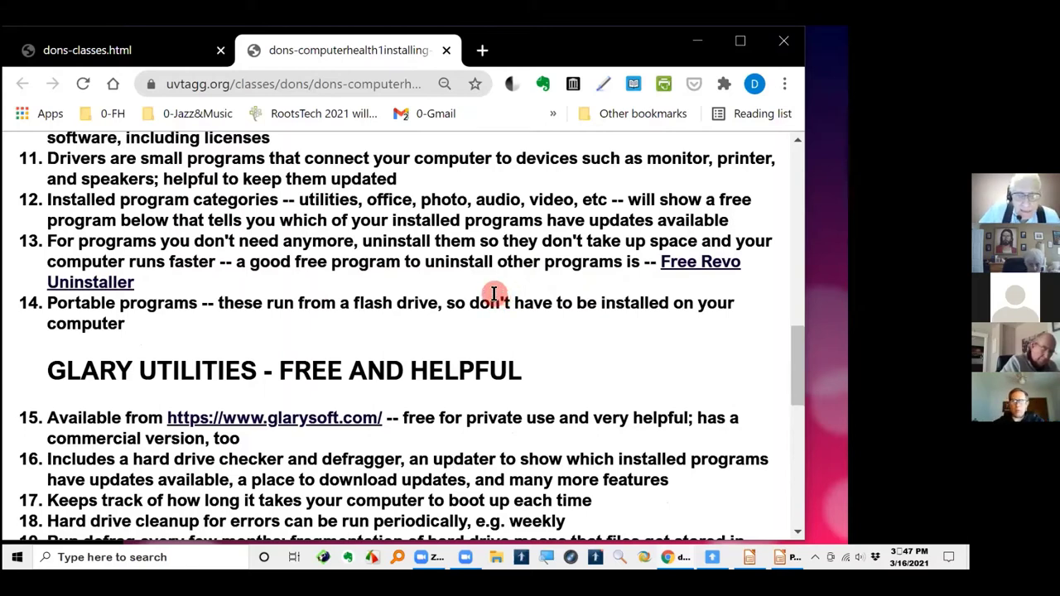
- Move the Belarc Advisor shortcut from the desktop into the Computer Maintenance folder, replacing the file already there
{"action": "scroll", "coordinate": [494, 293], "scroll_direction": "down", "scroll_amount": 4}
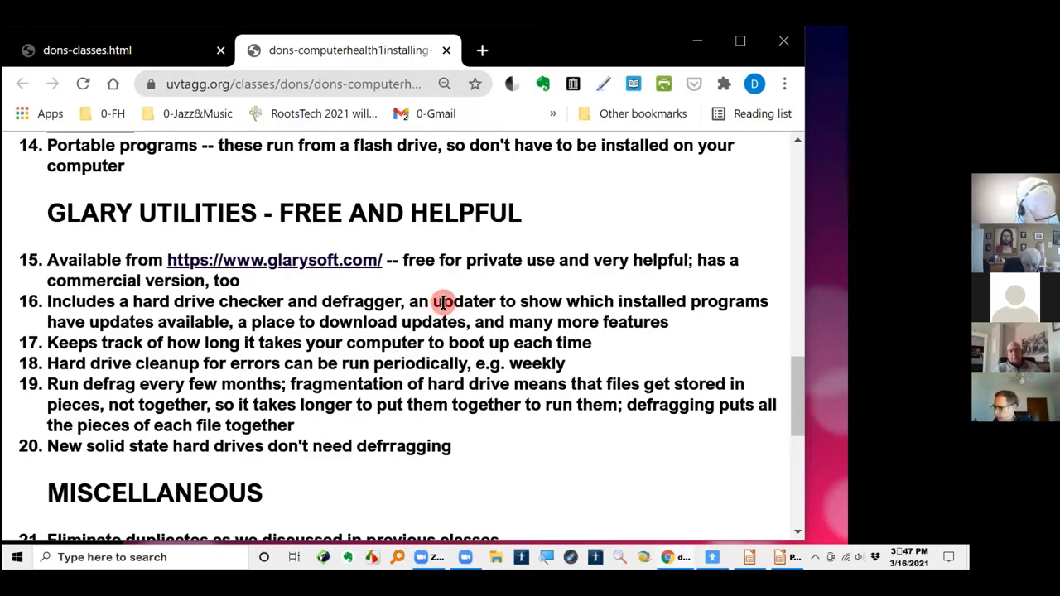
{"action": "key", "text": "super+d"}
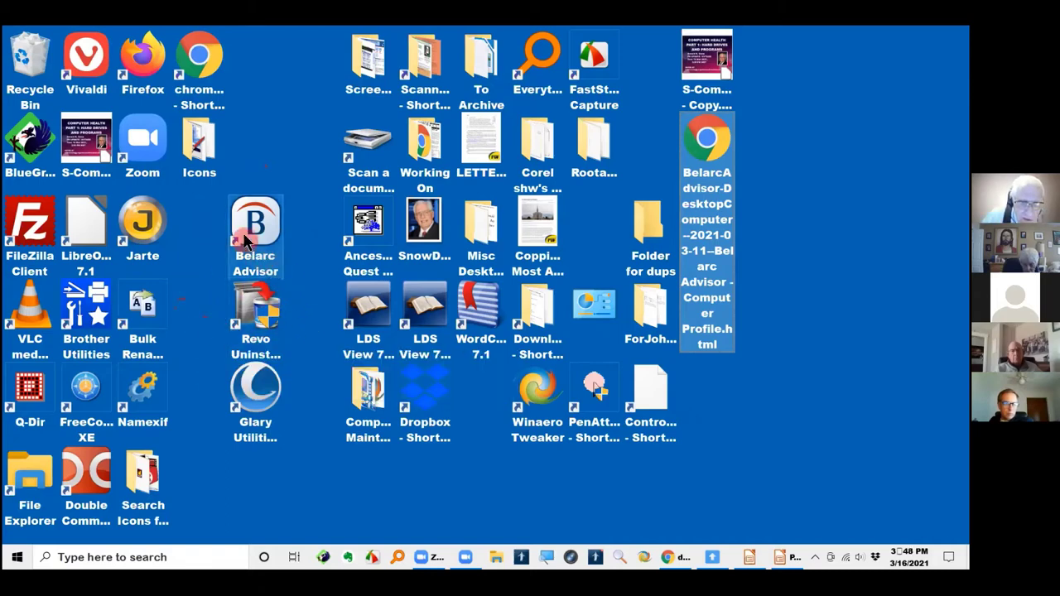
{"action": "left_click_drag", "start_coordinate": [253, 234], "coordinate": [364, 403]}
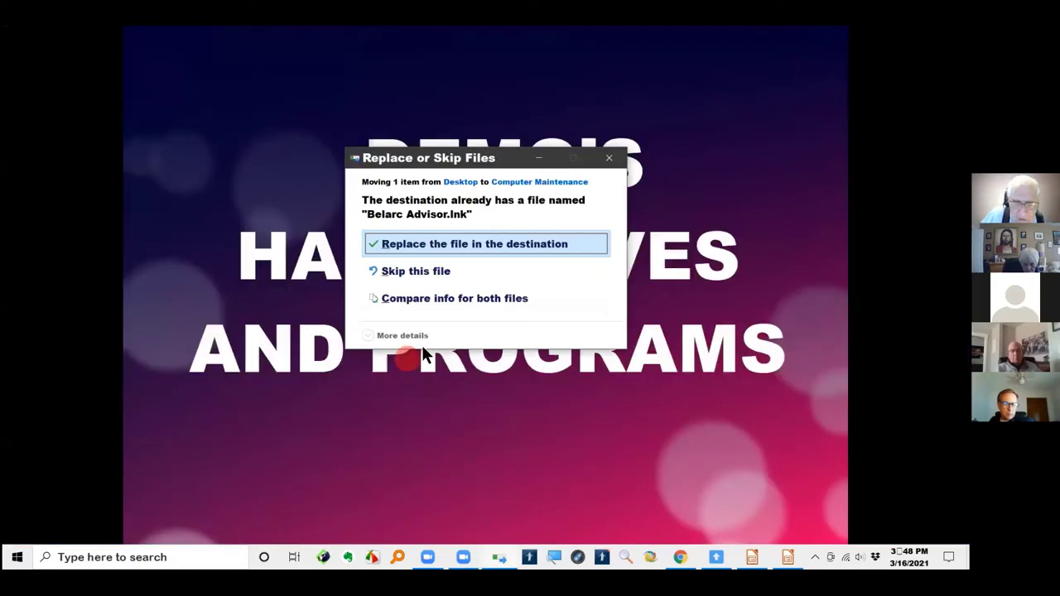
{"action": "left_click", "coordinate": [451, 244]}
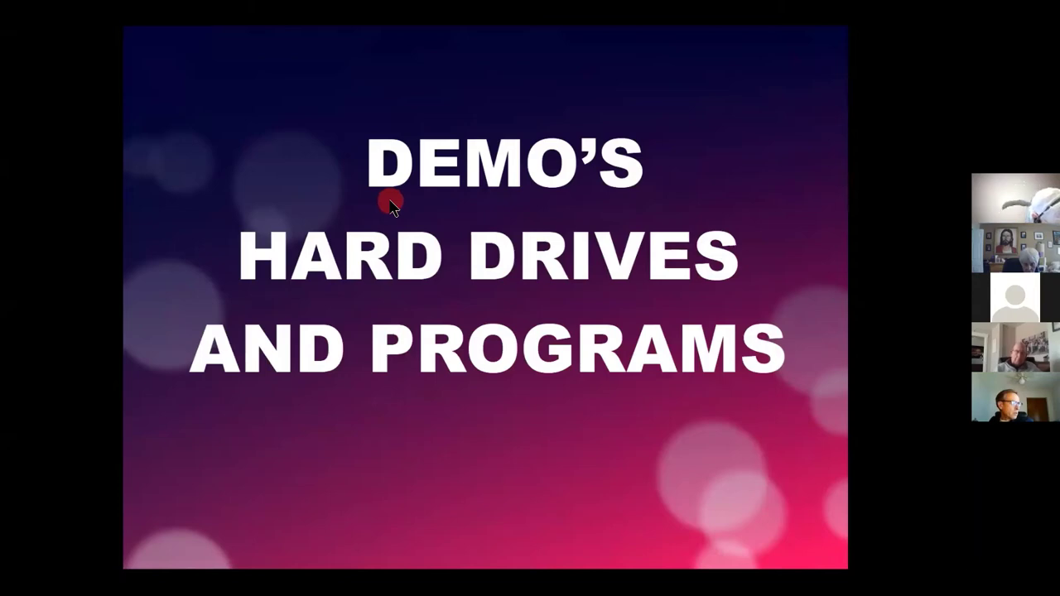
- Switch back to the Chrome window showing the class notes on Glary Utilities
{"action": "key", "text": "super"}
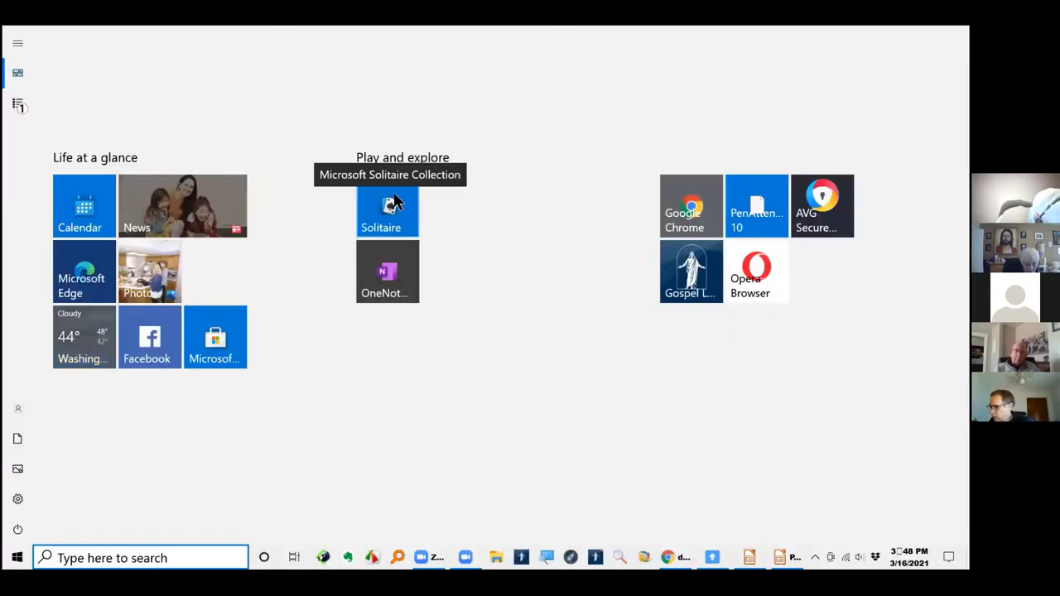
{"action": "key", "text": "alt+Tab"}
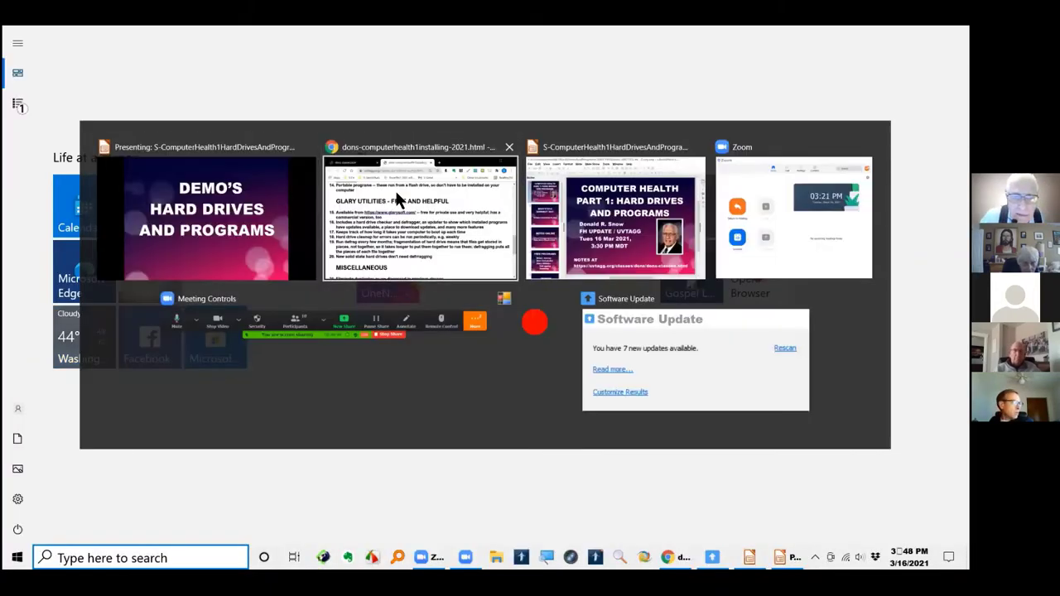
{"action": "left_click", "coordinate": [395, 188]}
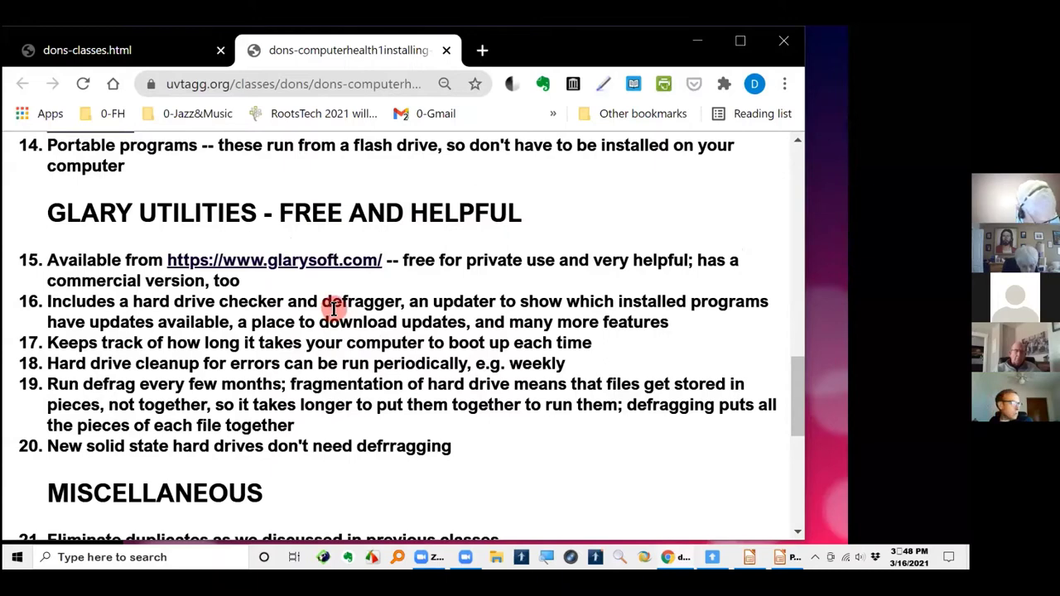
- Launch Glary Utilities 5 from its desktop shortcut and allow it to make changes to the device
{"action": "key", "text": "super+d"}
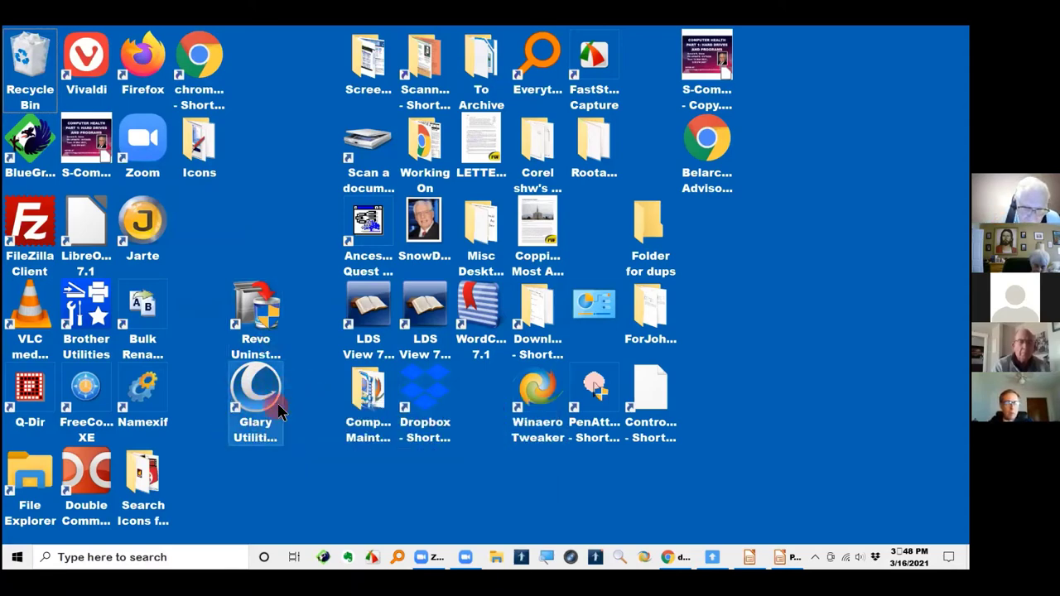
{"action": "double_click", "coordinate": [251, 394]}
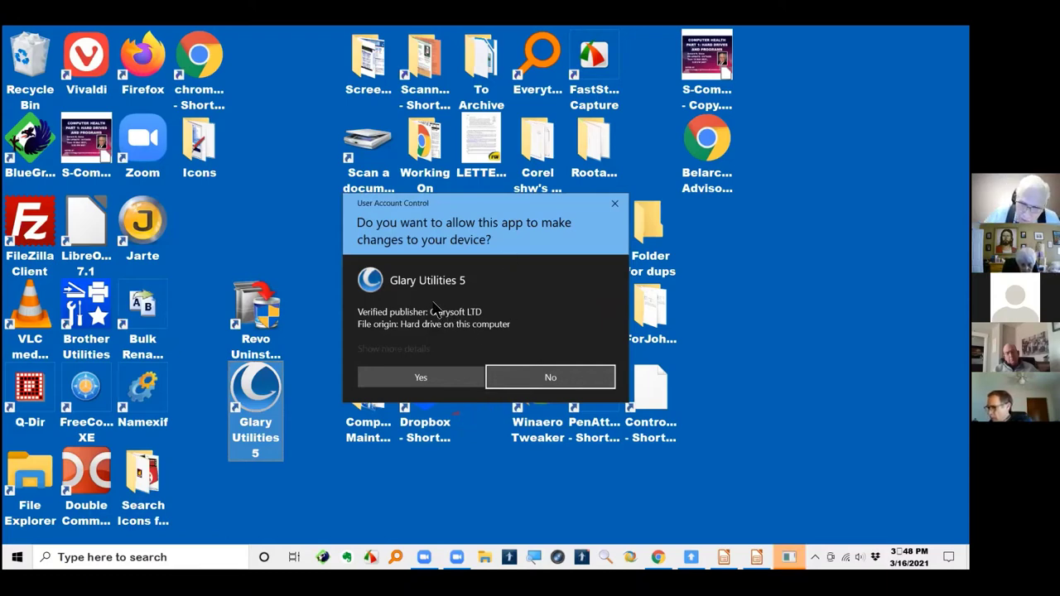
{"action": "left_click", "coordinate": [420, 378]}
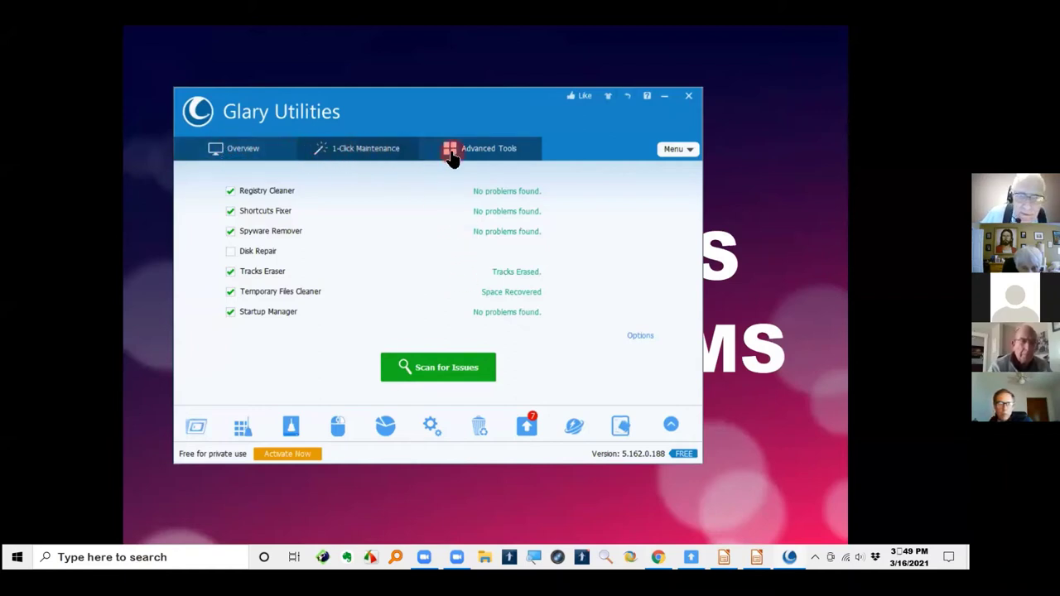
- Check from the overview whether a newer version of Glary Utilities is available, and dismiss the result message
{"action": "left_click", "coordinate": [243, 151]}
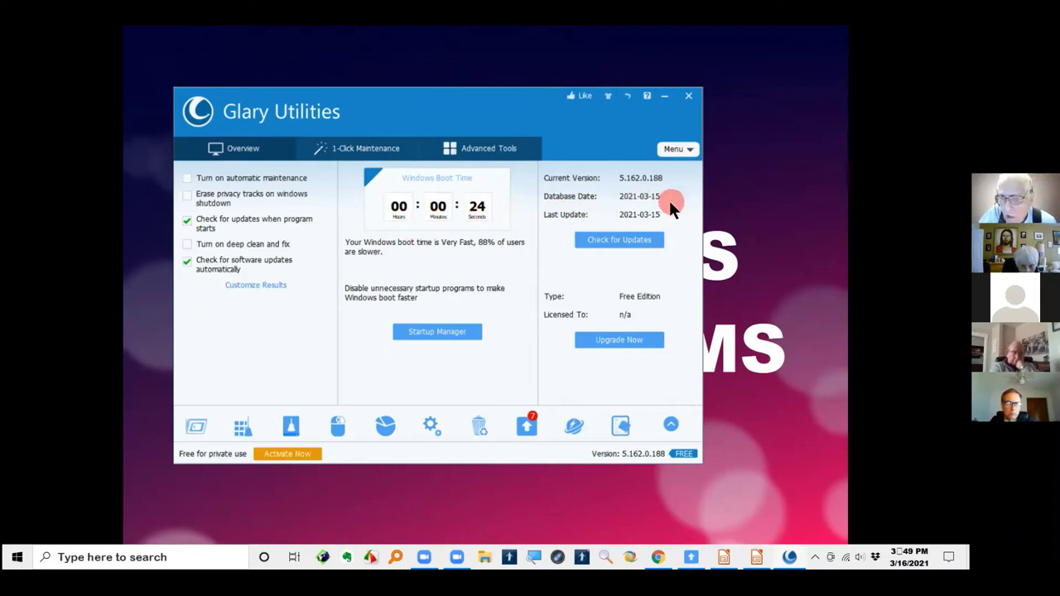
{"action": "left_click", "coordinate": [614, 240]}
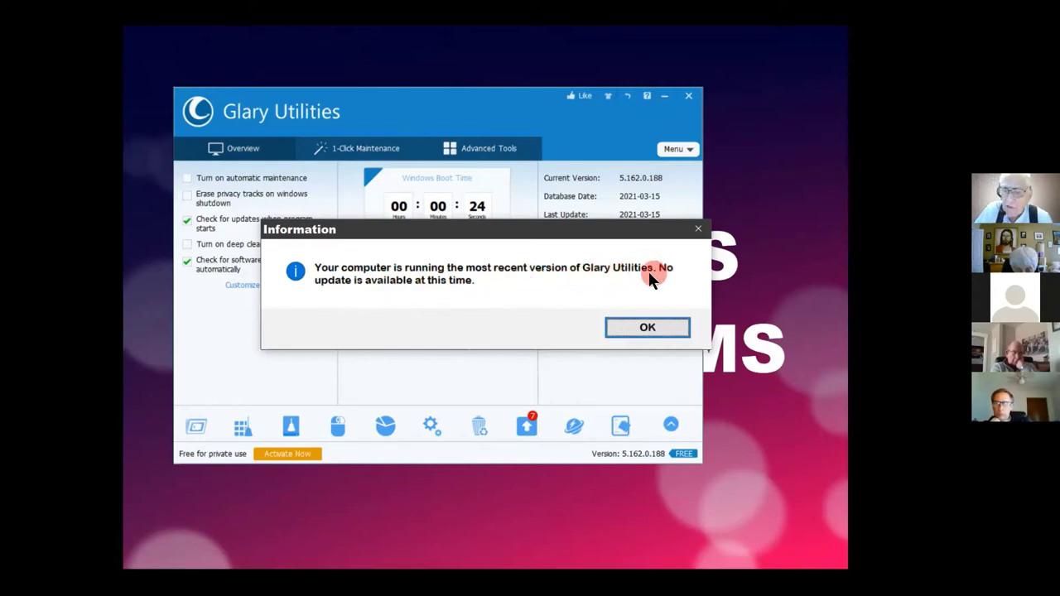
{"action": "left_click", "coordinate": [645, 328]}
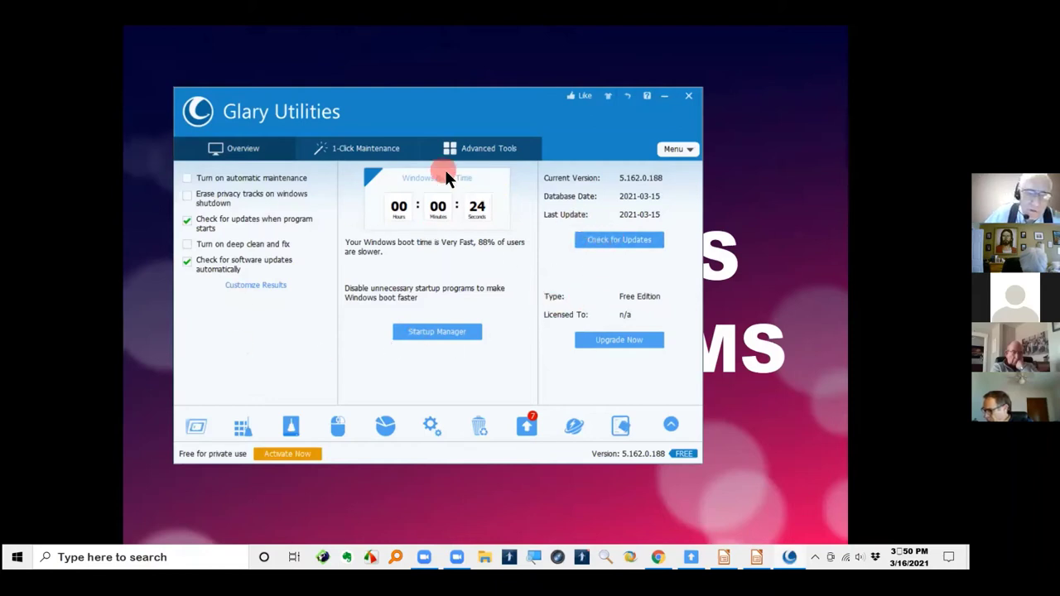
- Run the 1-Click Maintenance scan for issues, declining to close Google Chrome and Google Chrome Cache
{"action": "left_click", "coordinate": [376, 157]}
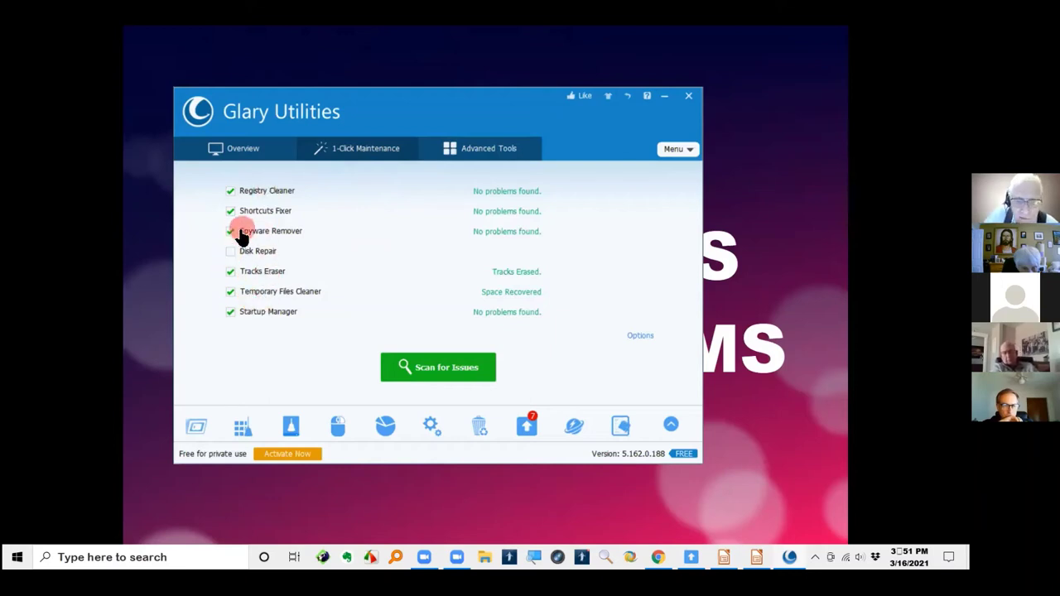
{"action": "left_click", "coordinate": [429, 374]}
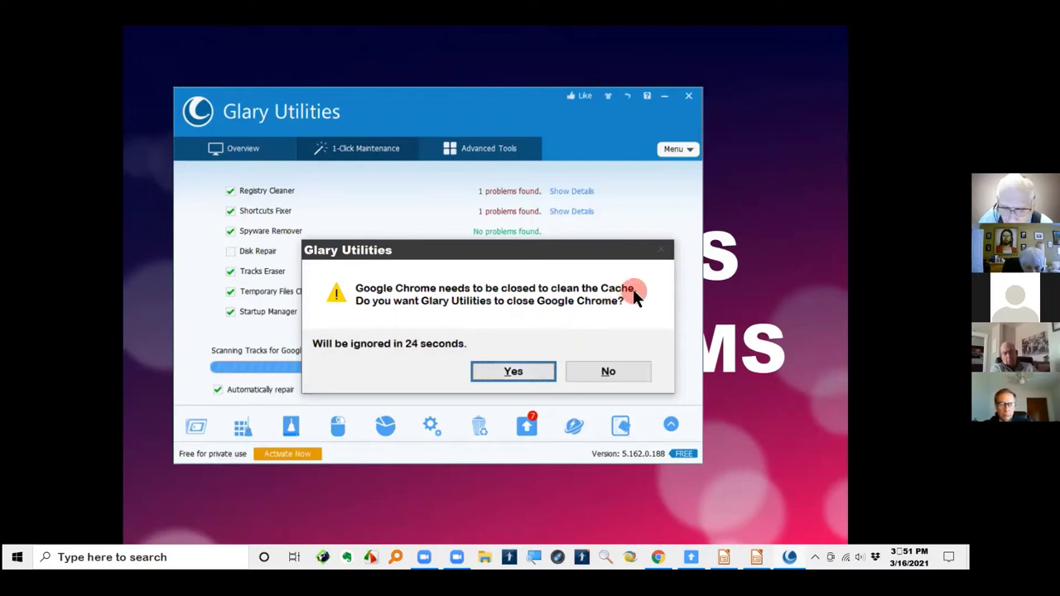
{"action": "left_click", "coordinate": [608, 372]}
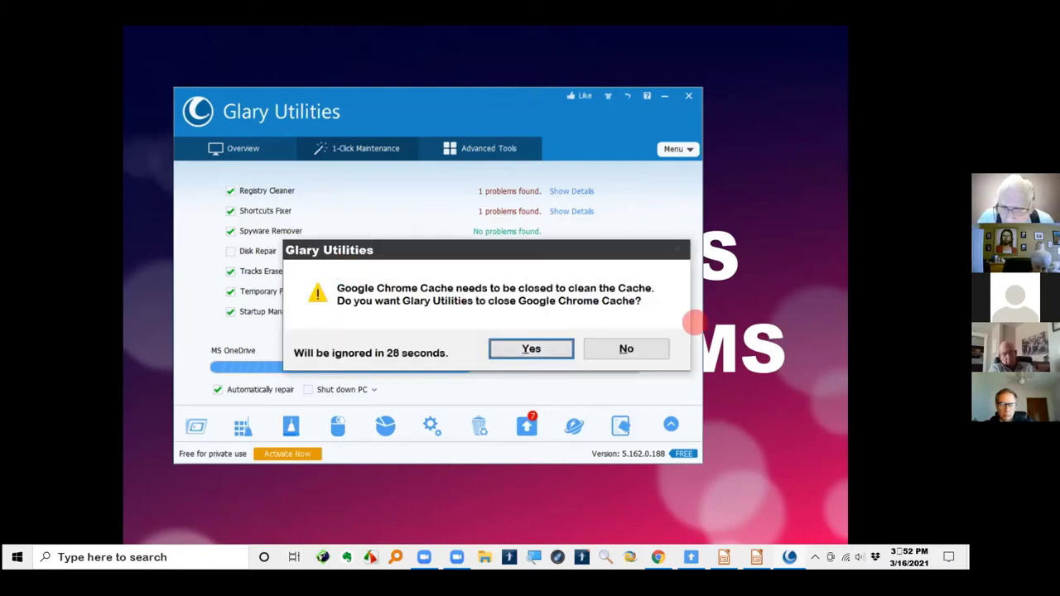
{"action": "left_click", "coordinate": [635, 351]}
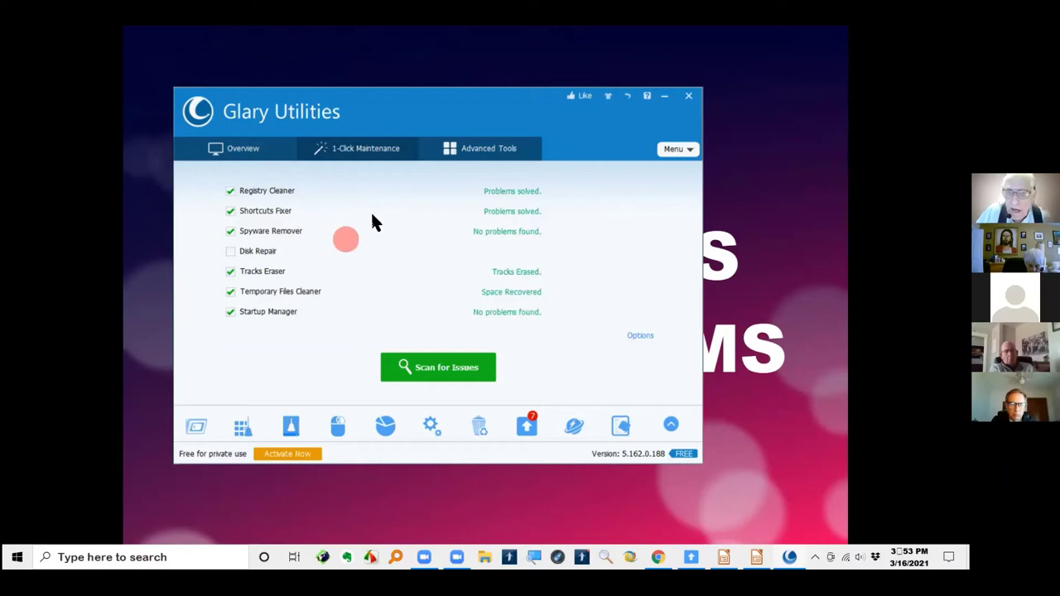
- Browse the advanced tools offered under Clean Up & Repair, Optimize & Improve, and Privacy & Security
{"action": "left_click", "coordinate": [501, 150]}
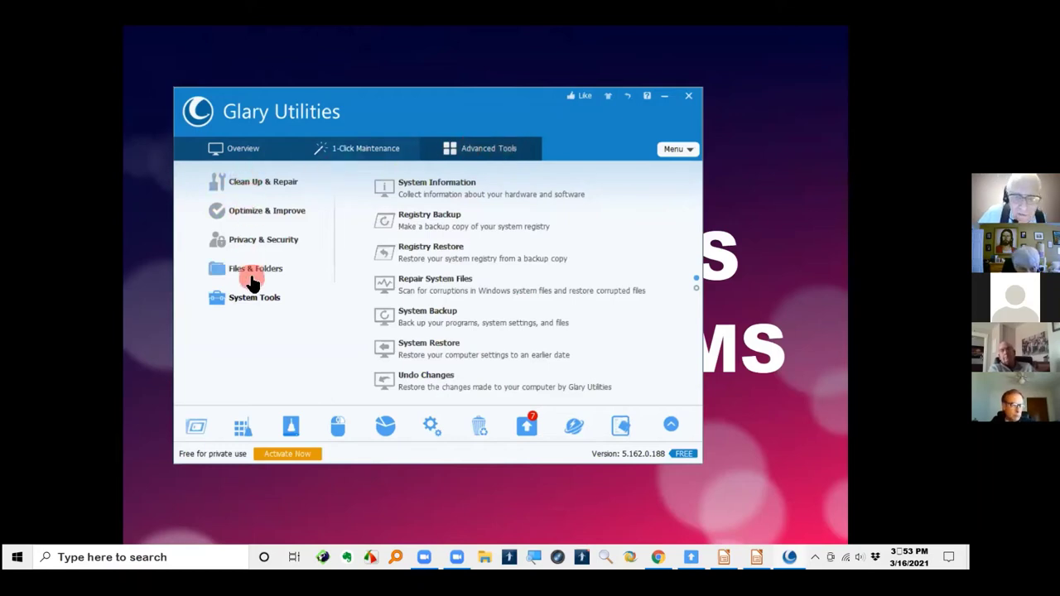
{"action": "left_click", "coordinate": [264, 181]}
{"action": "left_click", "coordinate": [256, 213]}
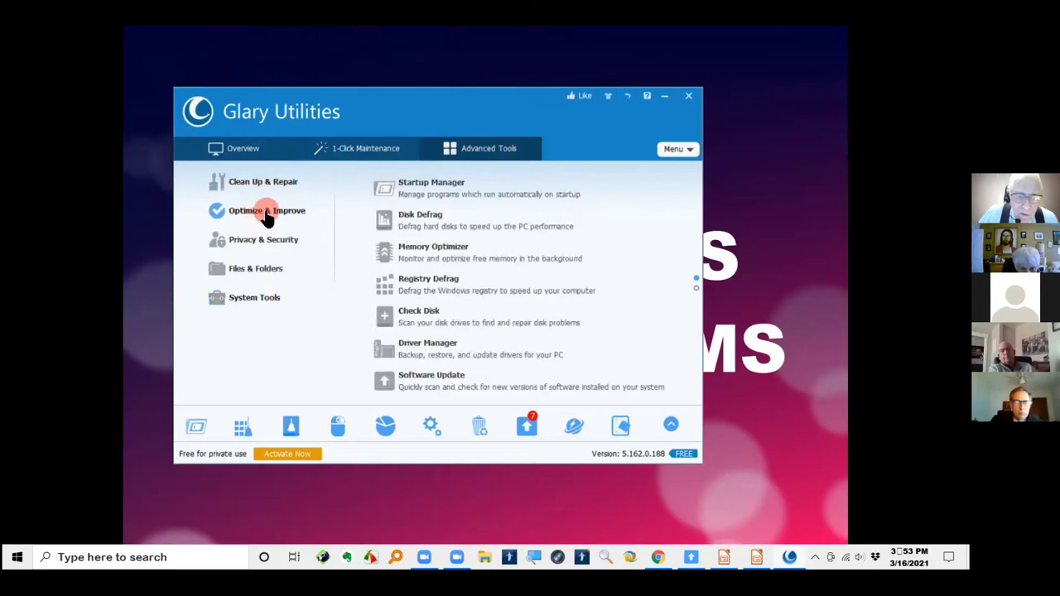
{"action": "left_click", "coordinate": [245, 239]}
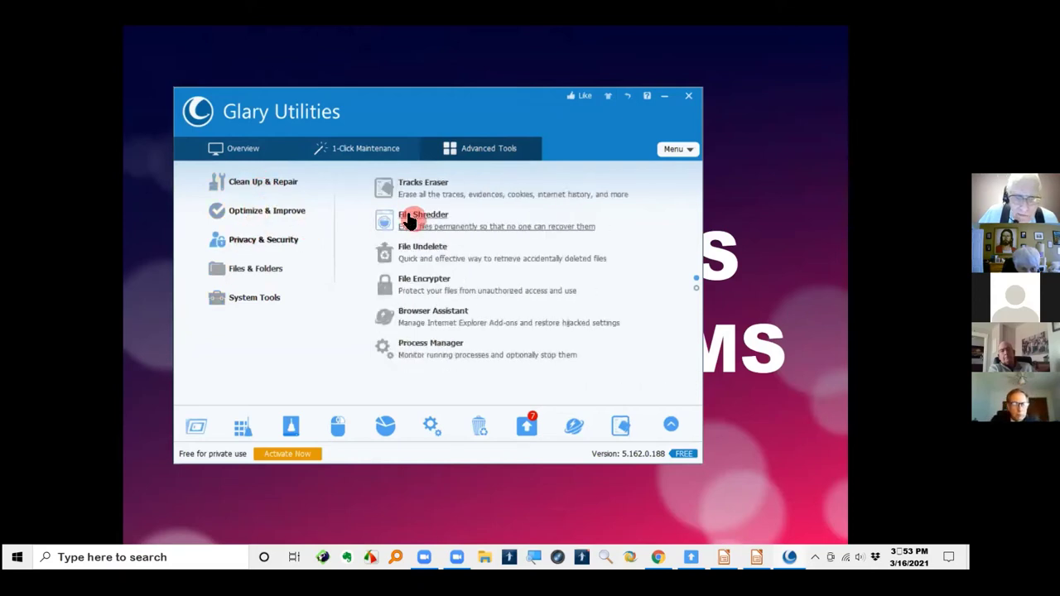
{"action": "left_click", "coordinate": [253, 183]}
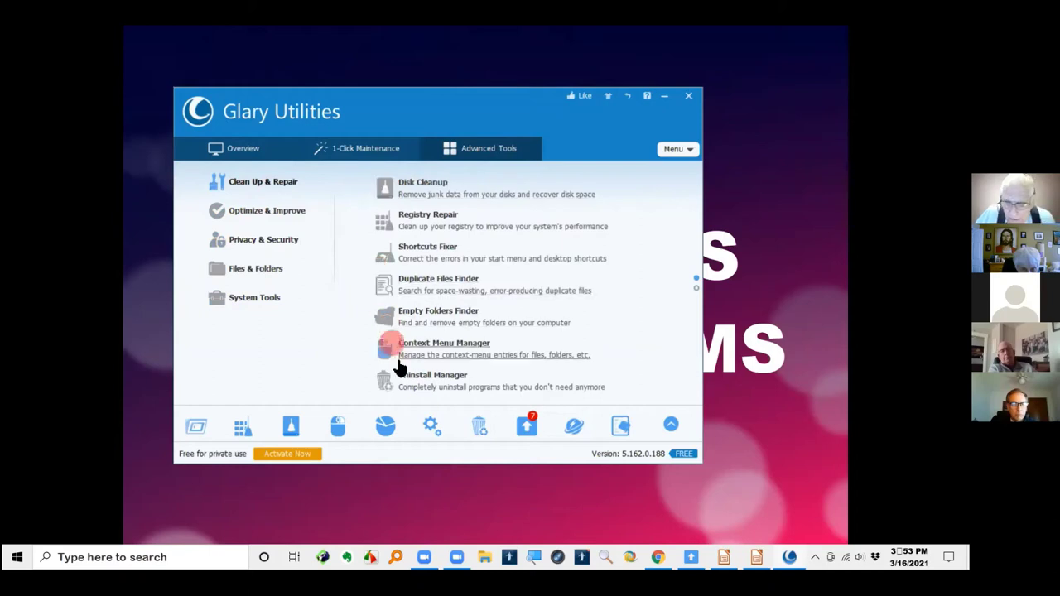
{"action": "left_click", "coordinate": [528, 426]}
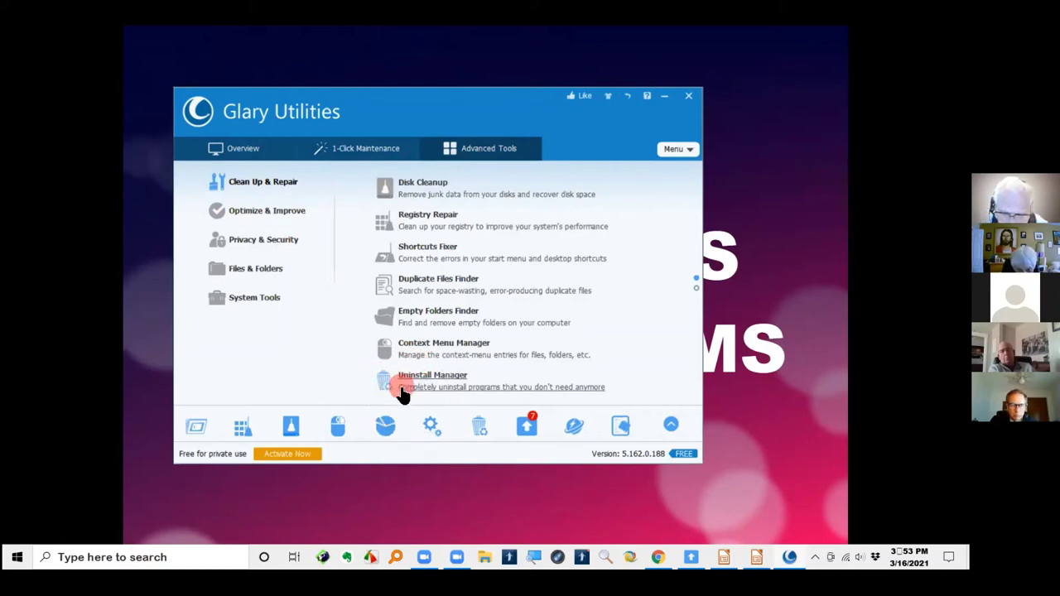
{"action": "left_click", "coordinate": [260, 211]}
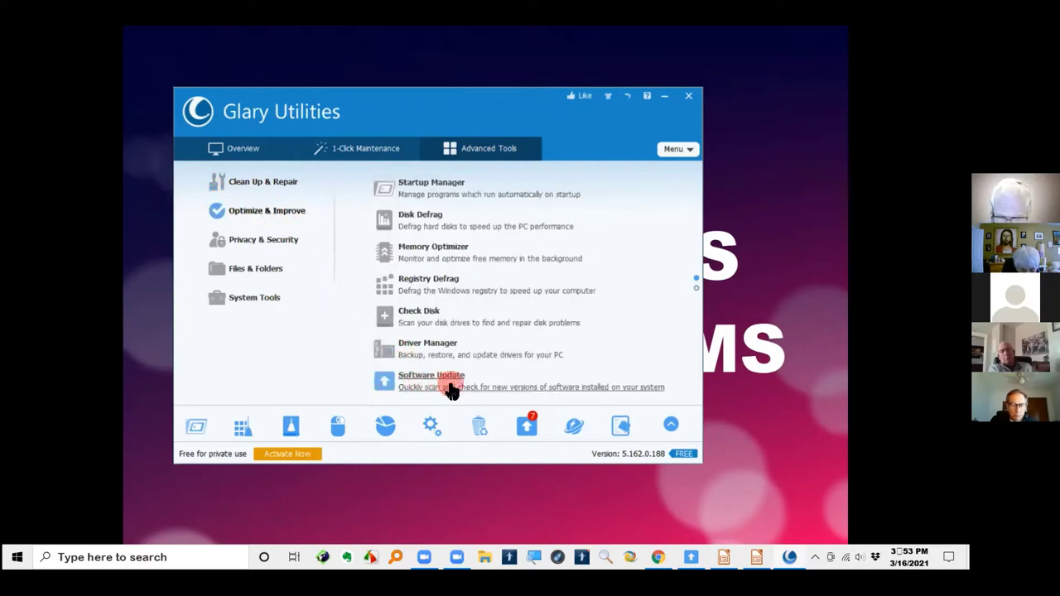
- Rescan the installed programs with Software Update and review the resulting list of available updates on Filepuma
{"action": "left_click", "coordinate": [529, 431]}
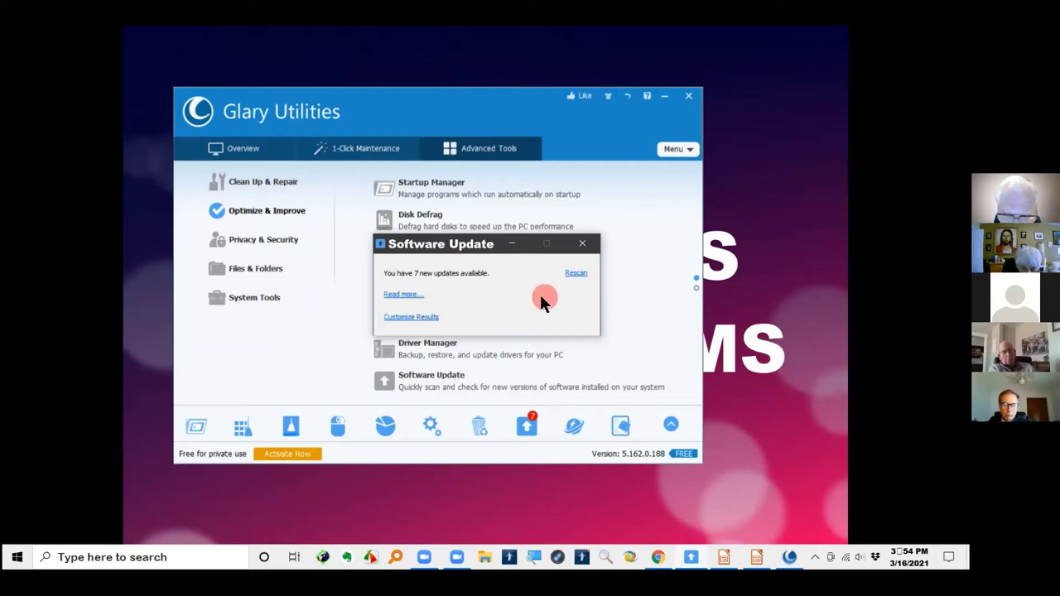
{"action": "left_click", "coordinate": [577, 273]}
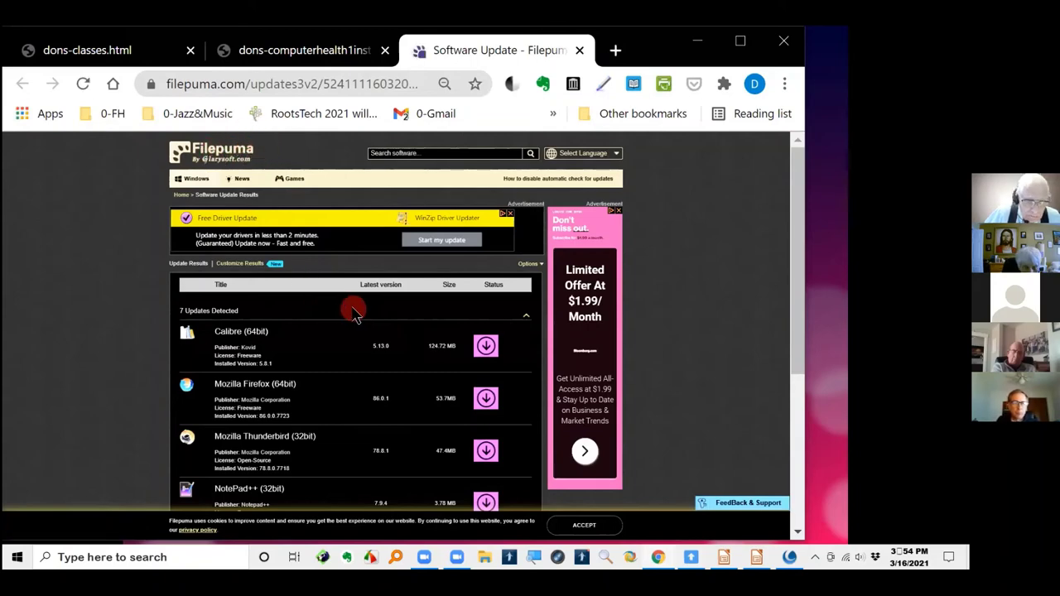
{"action": "scroll", "coordinate": [358, 317], "scroll_direction": "down", "scroll_amount": 3}
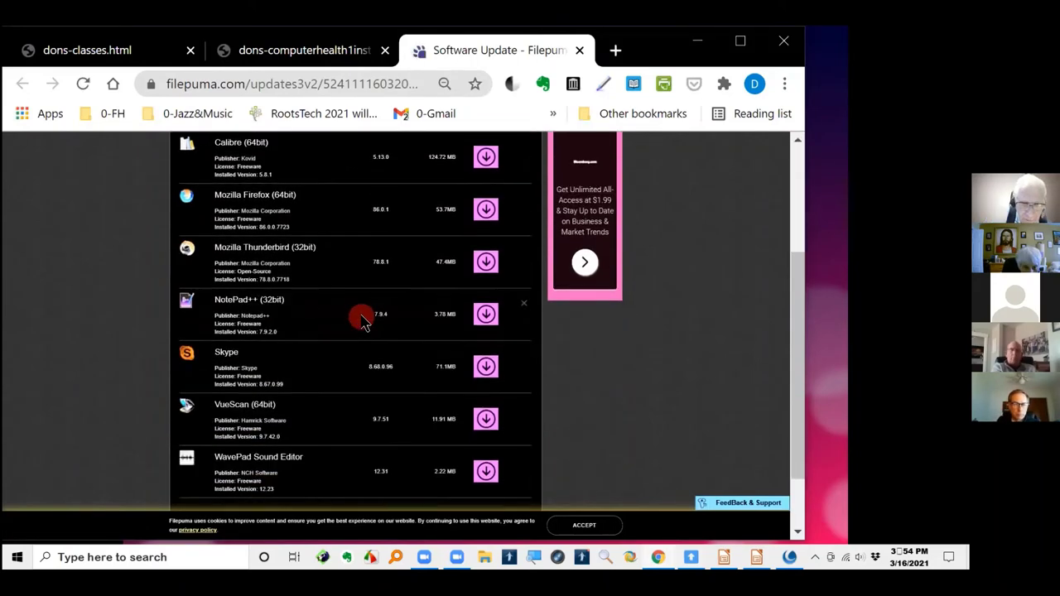
{"action": "scroll", "coordinate": [361, 321], "scroll_direction": "down", "scroll_amount": 1}
{"action": "scroll", "coordinate": [361, 321], "scroll_direction": "up", "scroll_amount": 2}
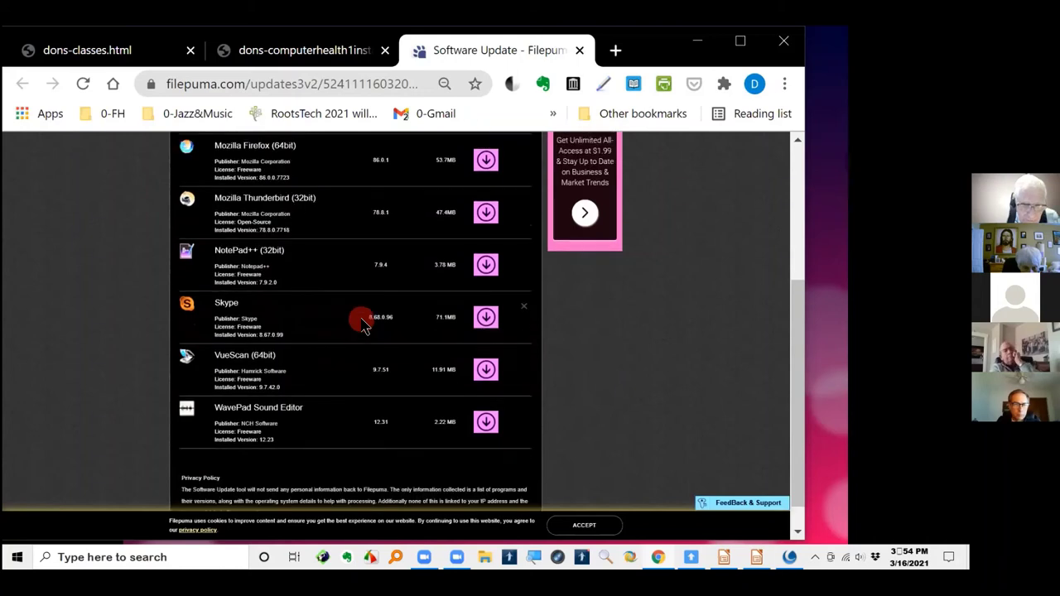
{"action": "scroll", "coordinate": [362, 321], "scroll_direction": "up", "scroll_amount": 1}
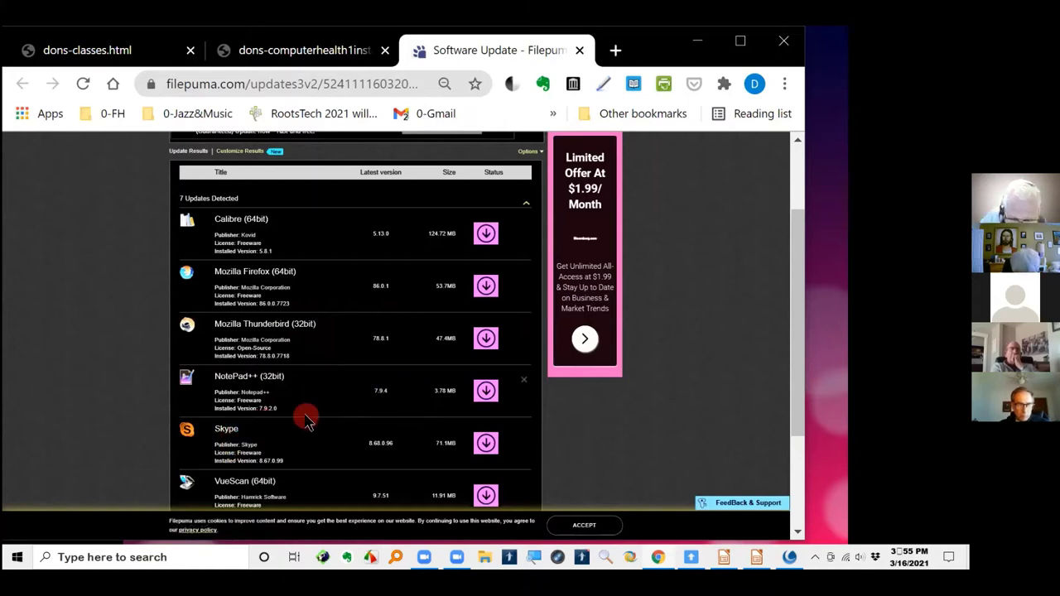
{"action": "scroll", "coordinate": [306, 418], "scroll_direction": "down", "scroll_amount": 1}
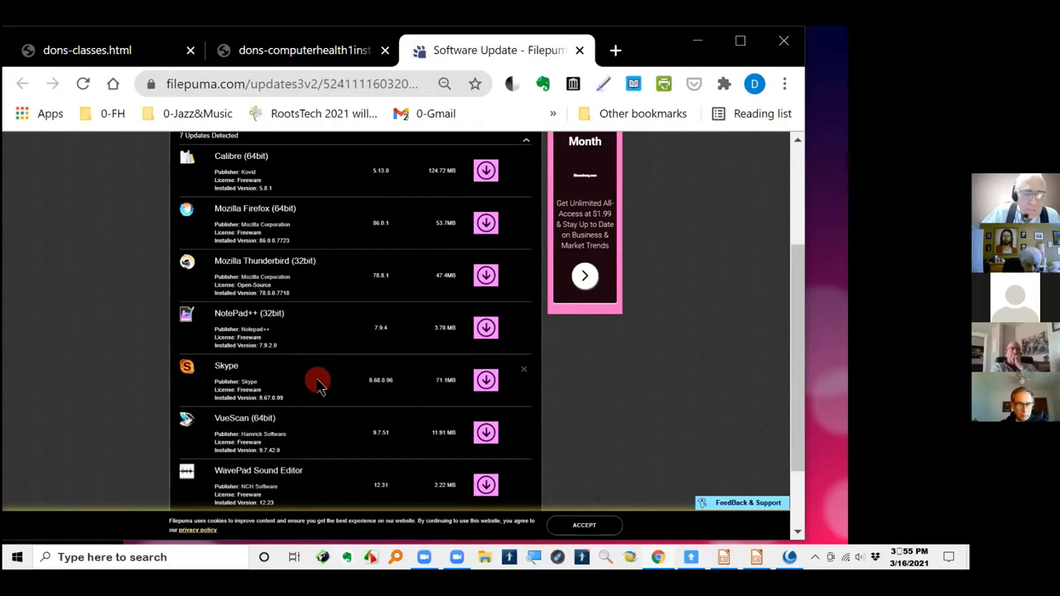
{"action": "scroll", "coordinate": [324, 414], "scroll_direction": "up", "scroll_amount": 2}
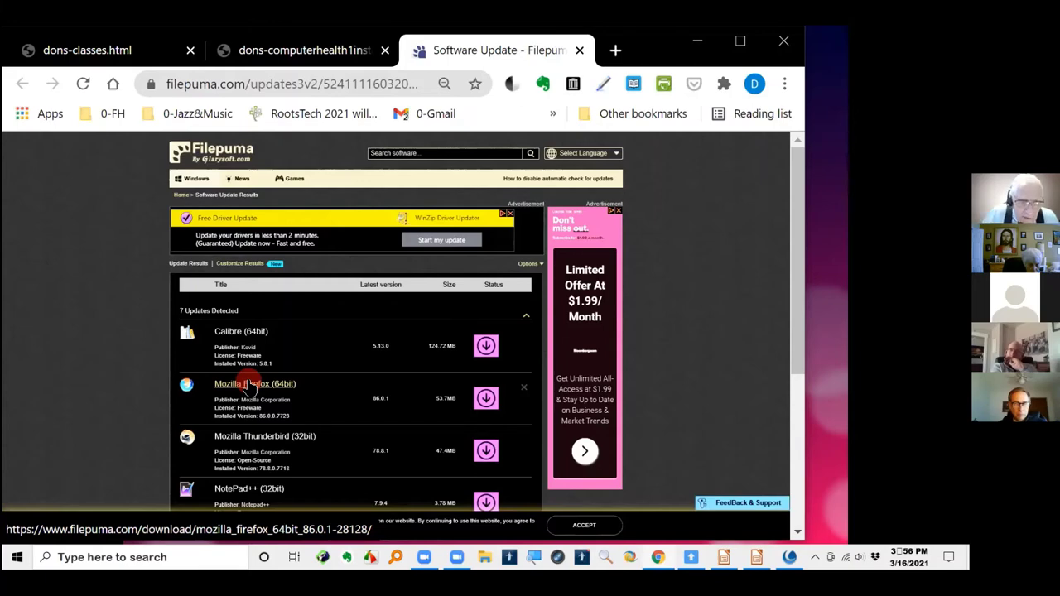
- Open the Mozilla Firefox (64bit) entry in the update list and start downloading version 86.0.1, dismissing the advertisement
{"action": "left_click", "coordinate": [248, 386]}
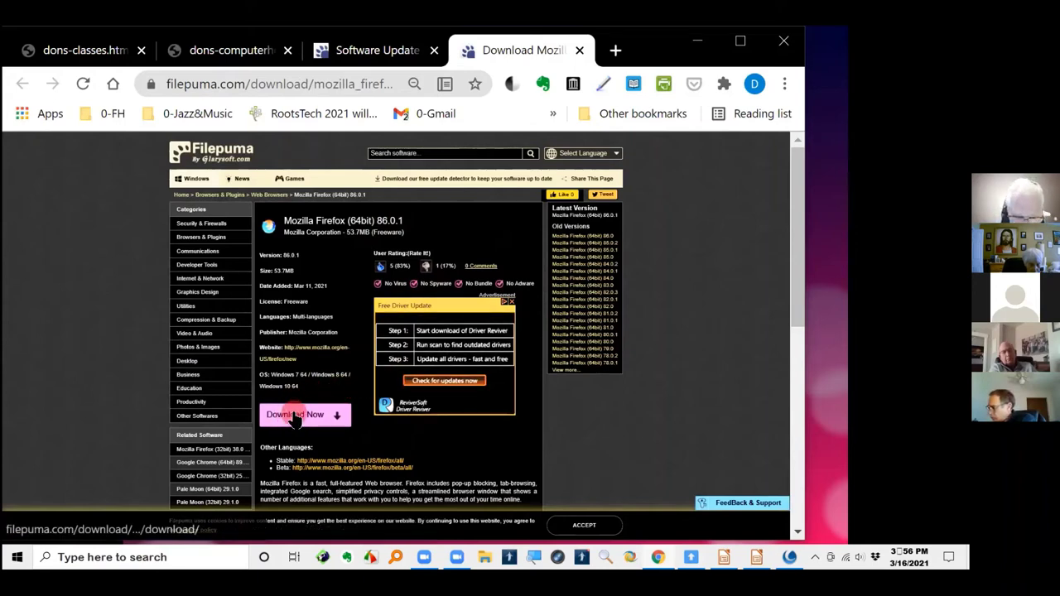
{"action": "left_click", "coordinate": [295, 416]}
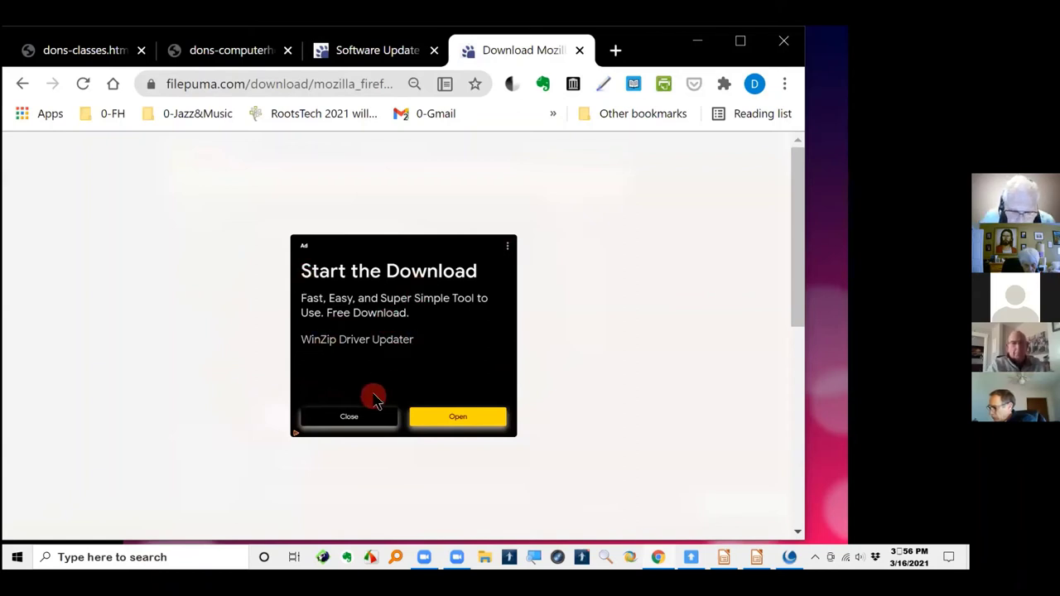
{"action": "left_click", "coordinate": [423, 416]}
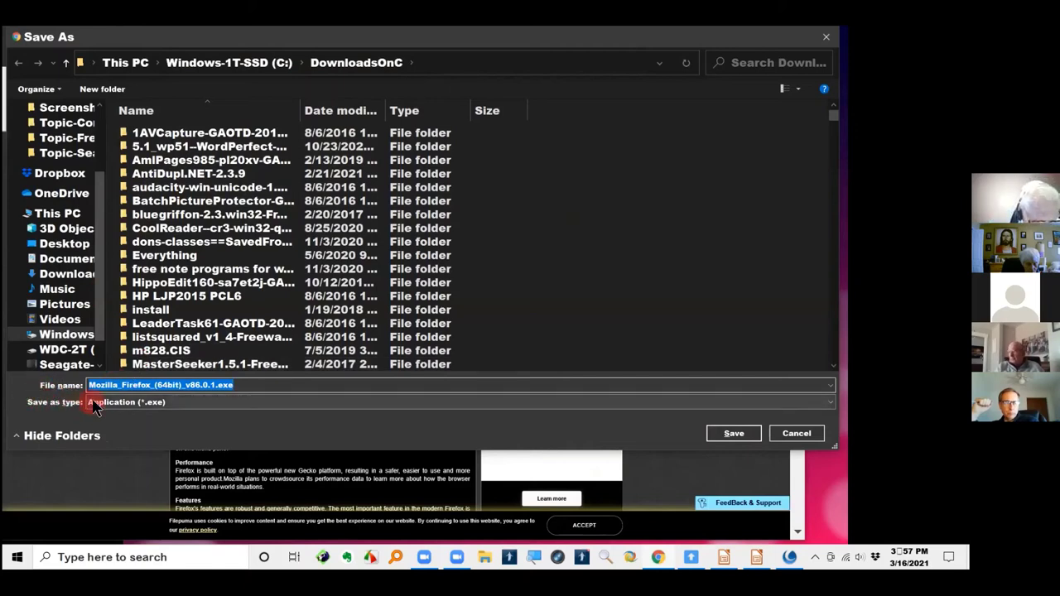
- Save the installer in the DownloadsOnC folder as Mozilla_Firefox_(64bit)_v86.0.1-Freeware-2021-03-16.exe
{"action": "left_click", "coordinate": [213, 386]}
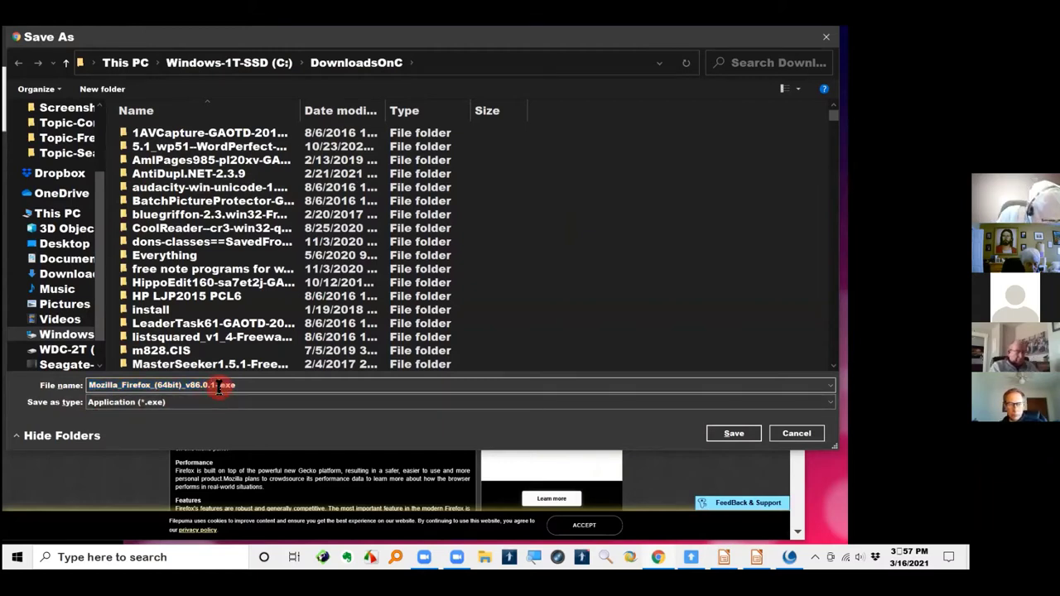
{"action": "left_click", "coordinate": [219, 389]}
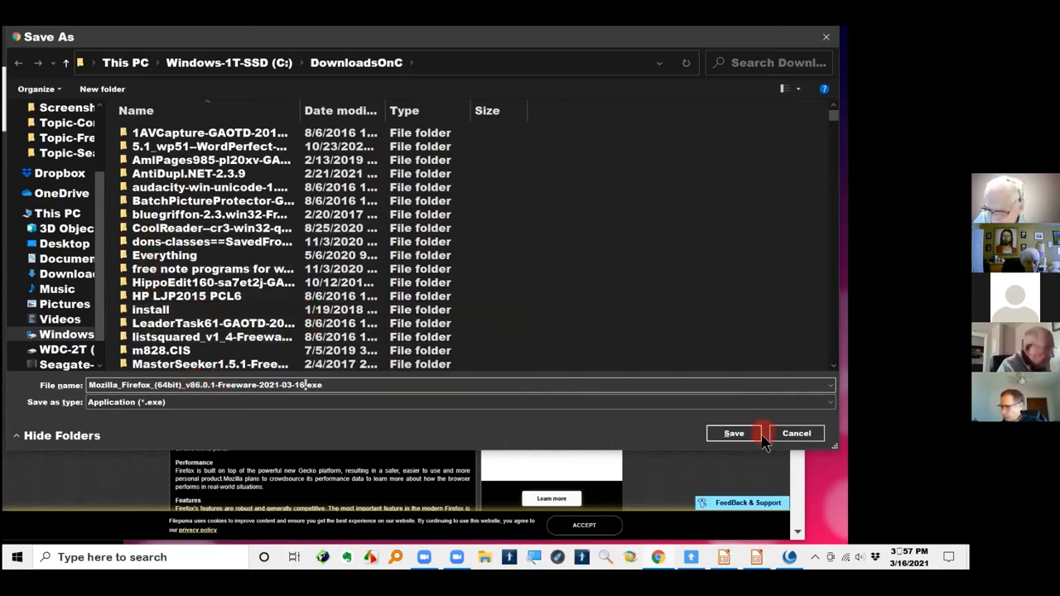
{"action": "left_click", "coordinate": [733, 433]}
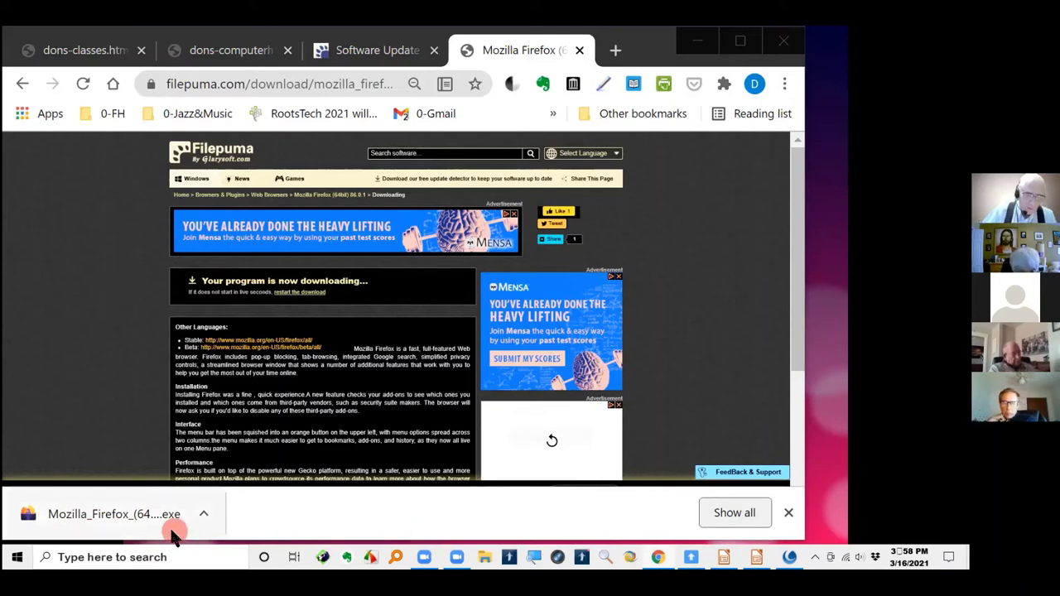
- Run the downloaded Firefox installer with permission to make changes, using Custom setup and the C:\Program Files (x86)\Mozilla Firefox folder
{"action": "left_click", "coordinate": [104, 515]}
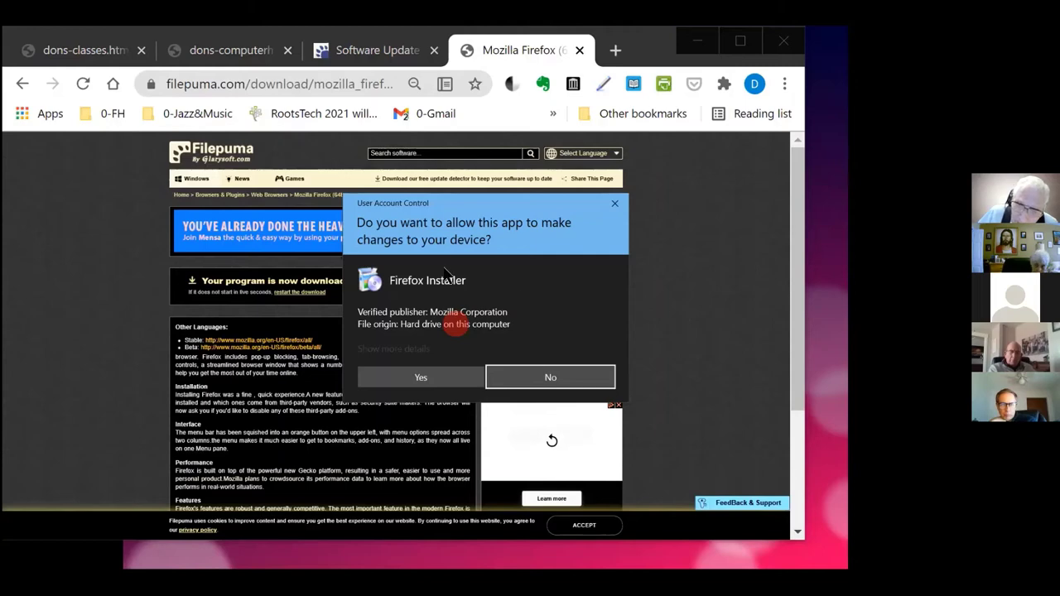
{"action": "left_click", "coordinate": [416, 374]}
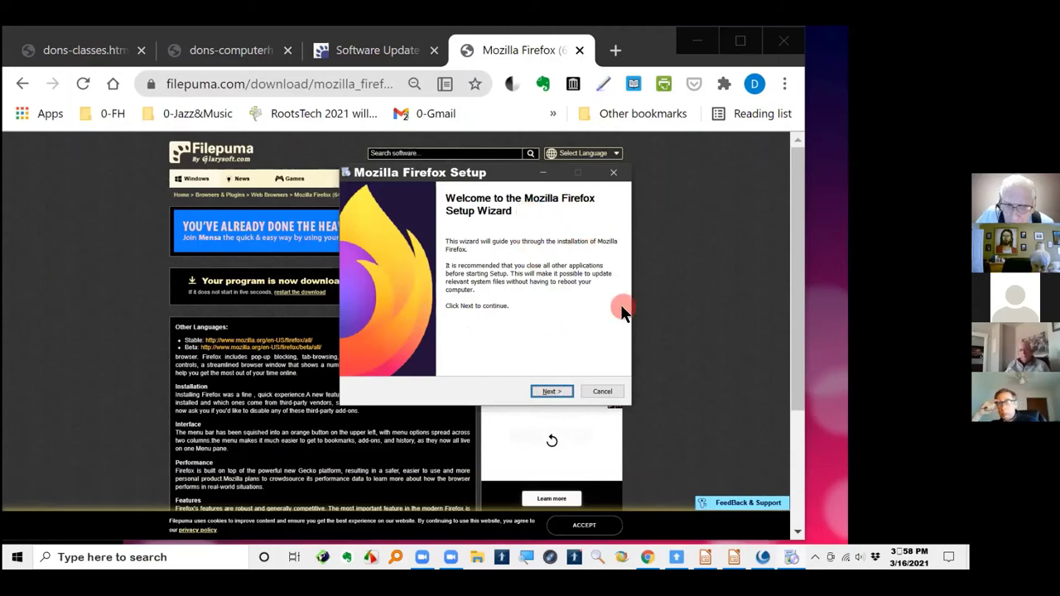
{"action": "left_click", "coordinate": [544, 390]}
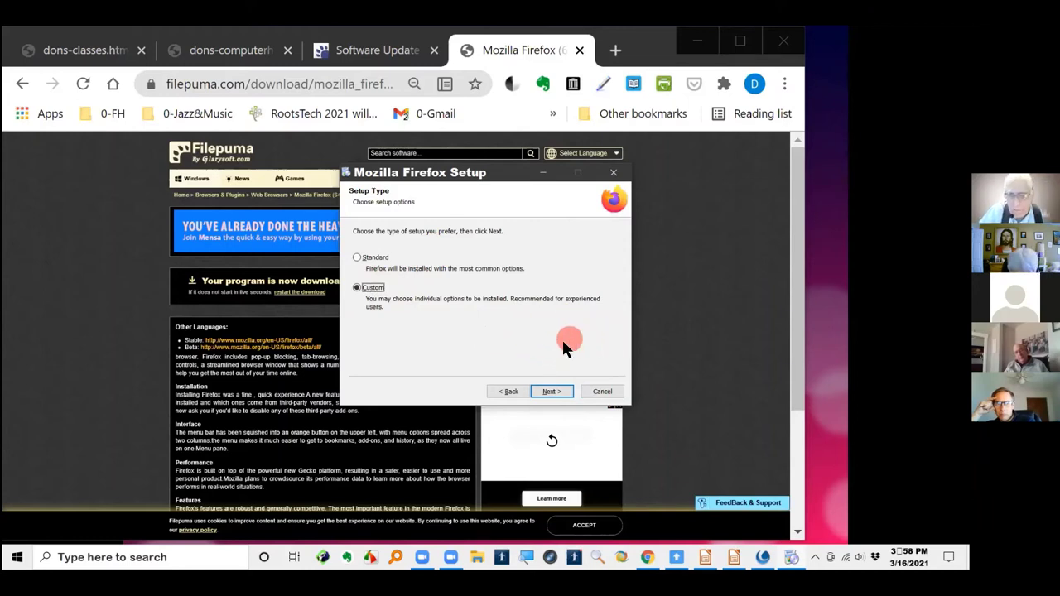
{"action": "left_click", "coordinate": [549, 392]}
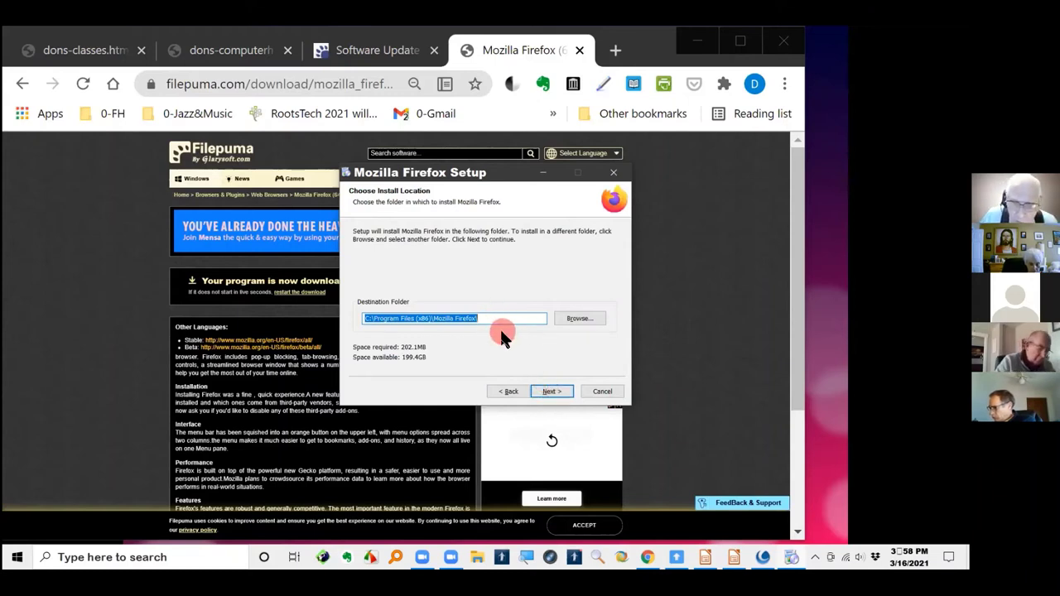
{"action": "left_click", "coordinate": [545, 389]}
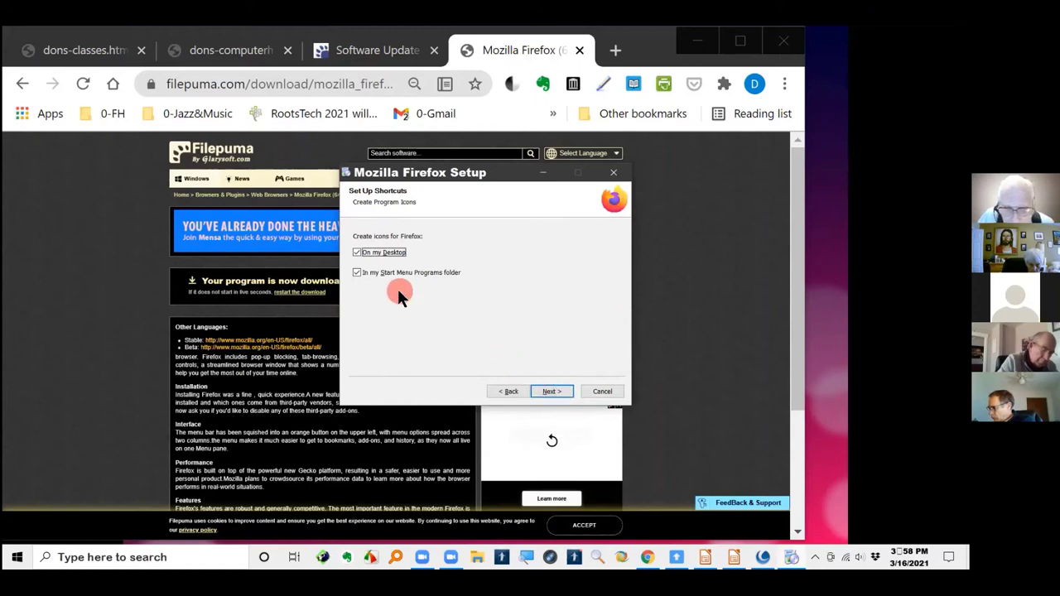
- Keep the desktop and Start Menu icons, upgrade Firefox, and finish the setup wizard
{"action": "left_click", "coordinate": [559, 390]}
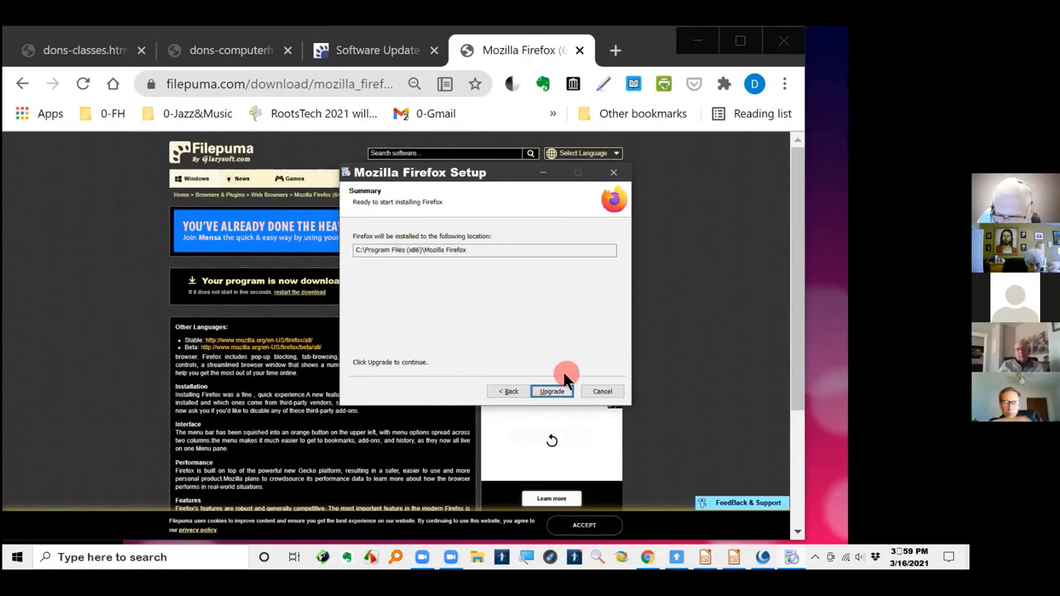
{"action": "left_click", "coordinate": [550, 392]}
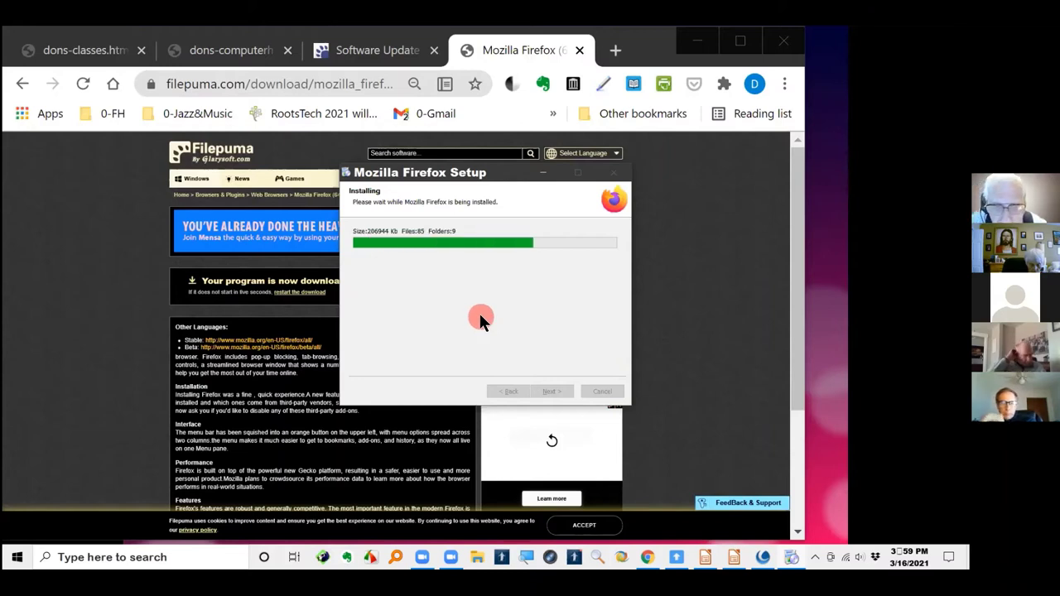
{"action": "left_click", "coordinate": [551, 392]}
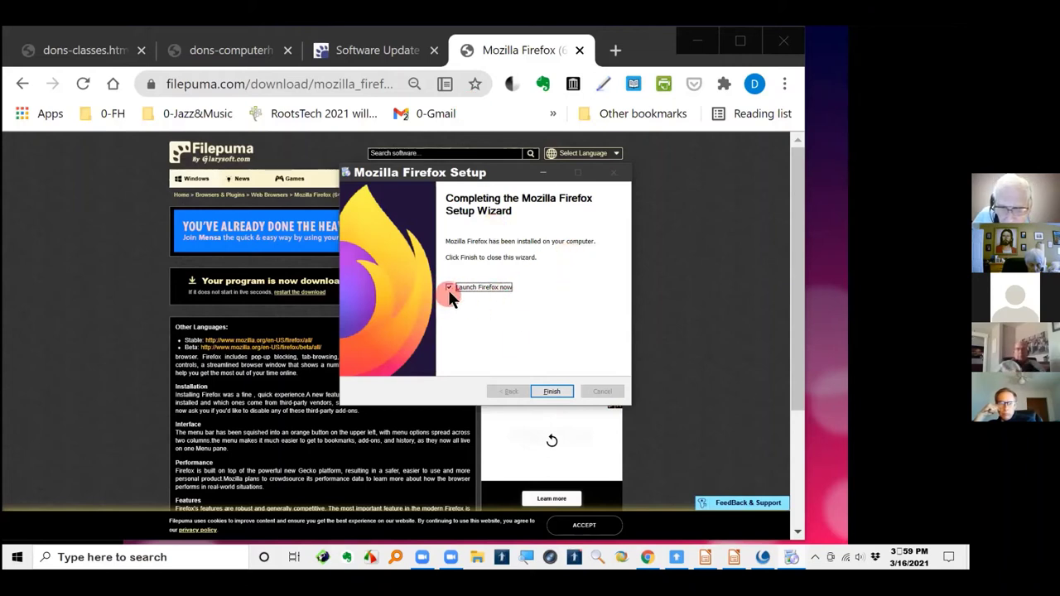
{"action": "left_click", "coordinate": [549, 393]}
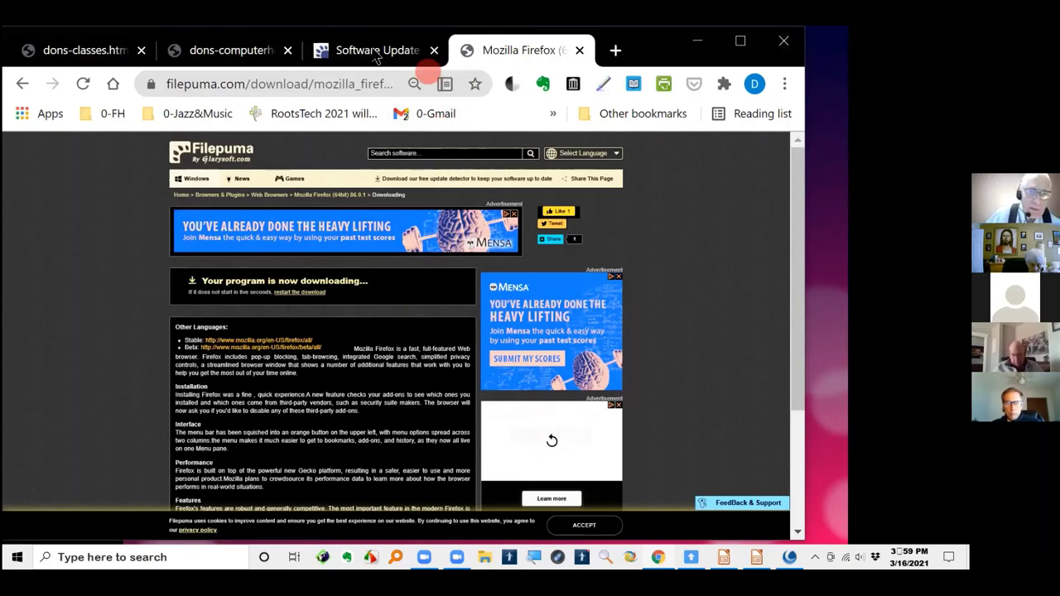
- Close the Firefox download page and look through the list of available updates on Filepuma
{"action": "left_click", "coordinate": [580, 52]}
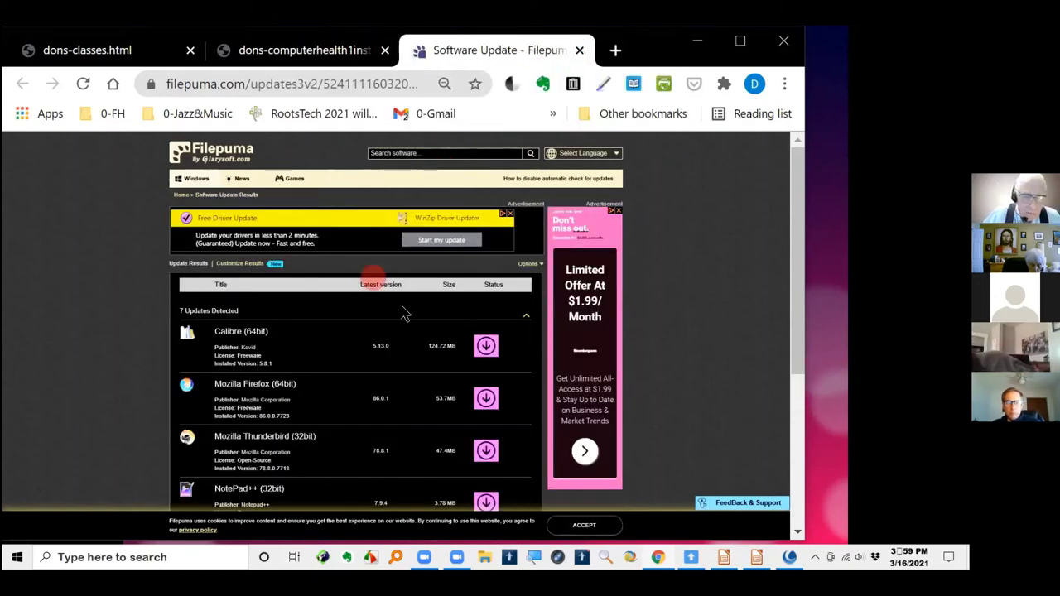
{"action": "left_click", "coordinate": [393, 330]}
{"action": "scroll", "coordinate": [381, 352], "scroll_direction": "down", "scroll_amount": 2}
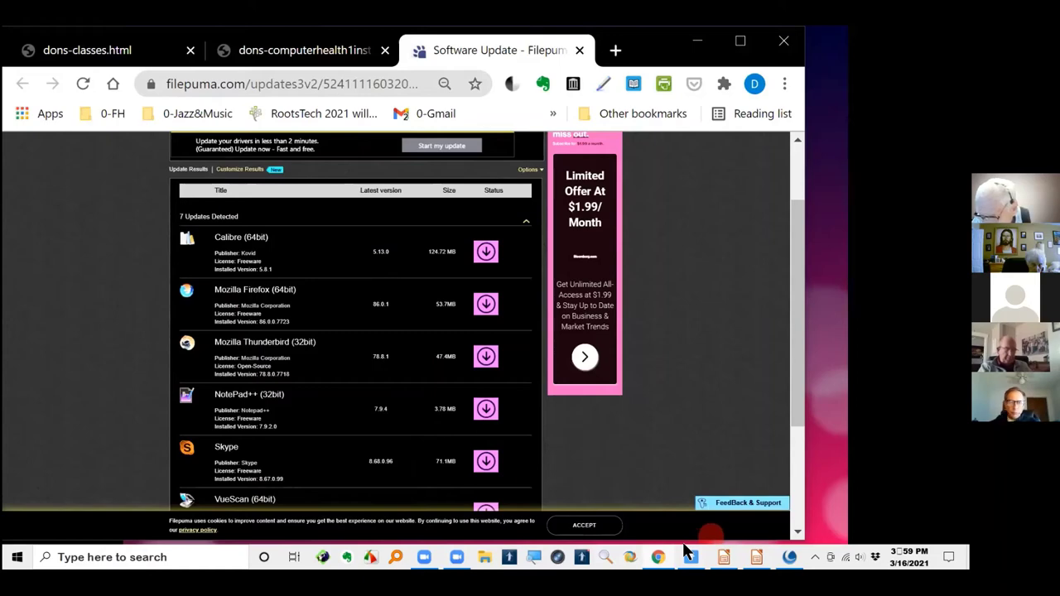
- Switch back to Glary Utilities and review the advanced tools under Clean Up & Repair and Optimize & Improve
{"action": "left_click", "coordinate": [789, 556]}
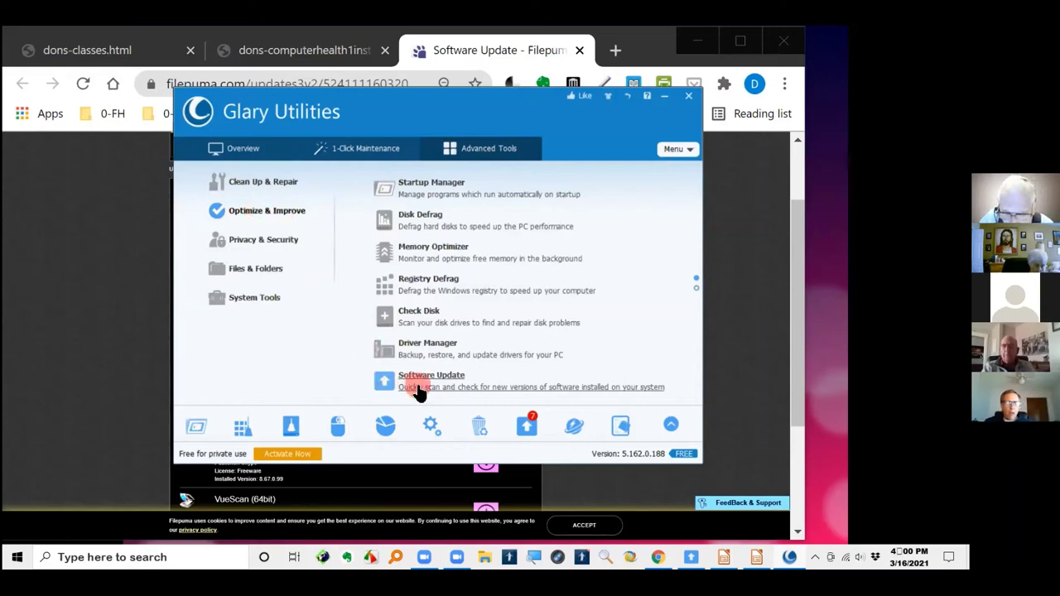
{"action": "left_click", "coordinate": [249, 184]}
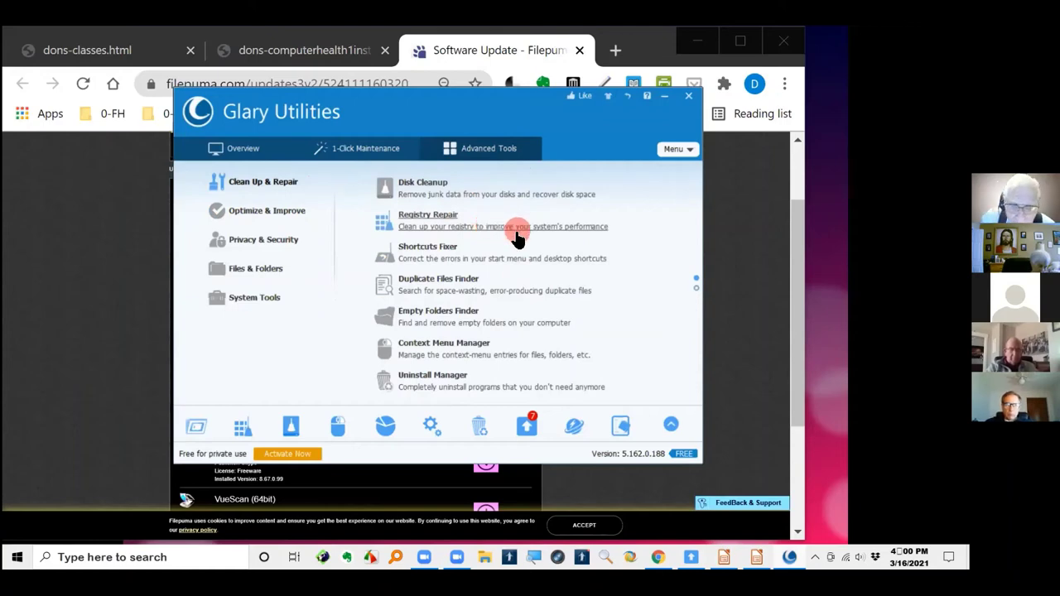
{"action": "left_click", "coordinate": [247, 210]}
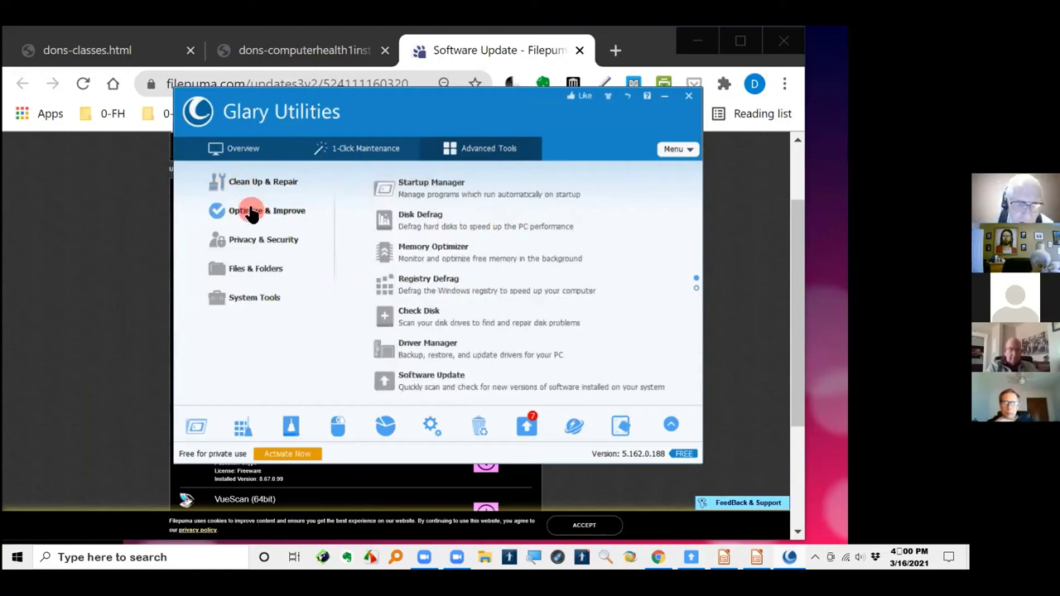
- Review the startup programs, scheduled tasks, plug-ins and application services in Startup Manager, and close it
{"action": "left_click", "coordinate": [425, 187]}
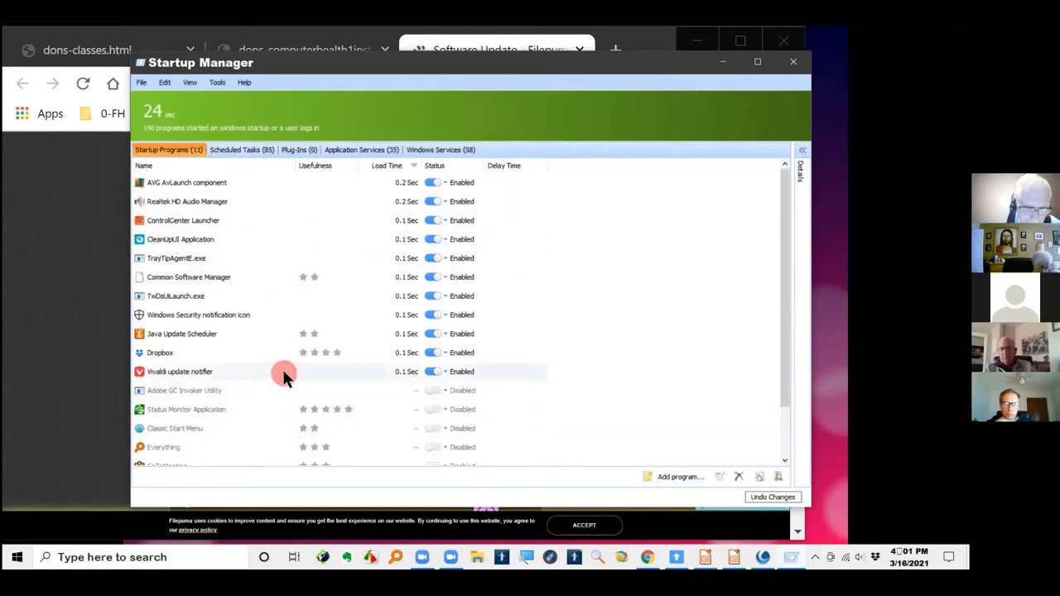
{"action": "left_click", "coordinate": [445, 184]}
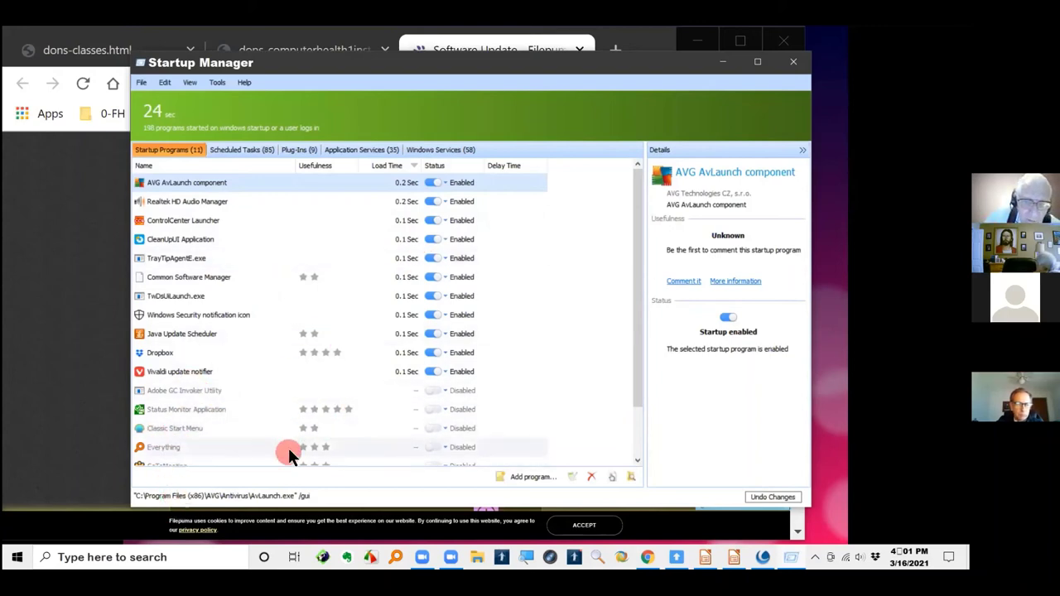
{"action": "left_click", "coordinate": [234, 152]}
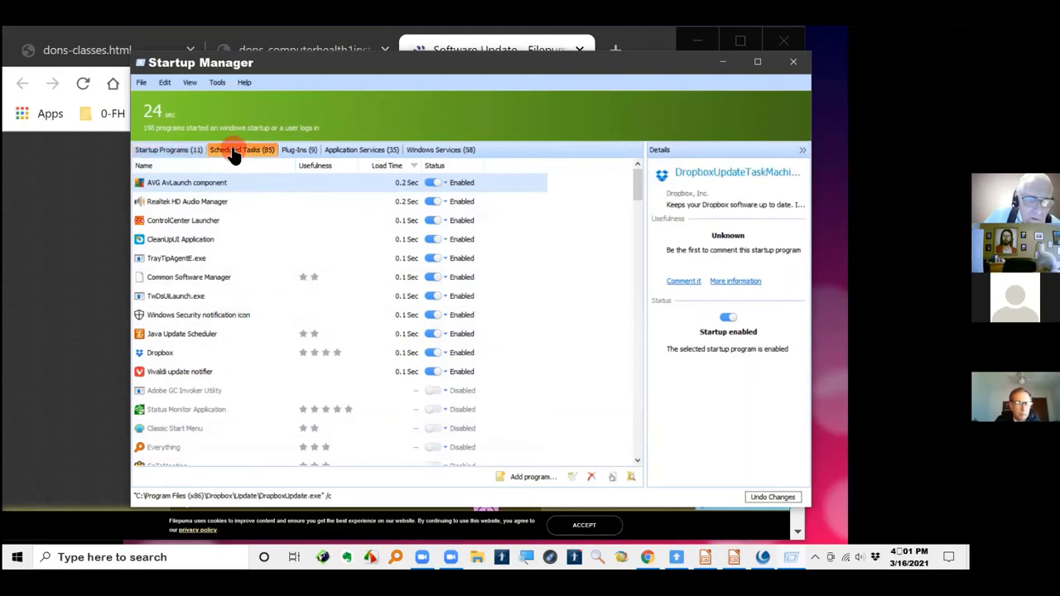
{"action": "left_click", "coordinate": [297, 154]}
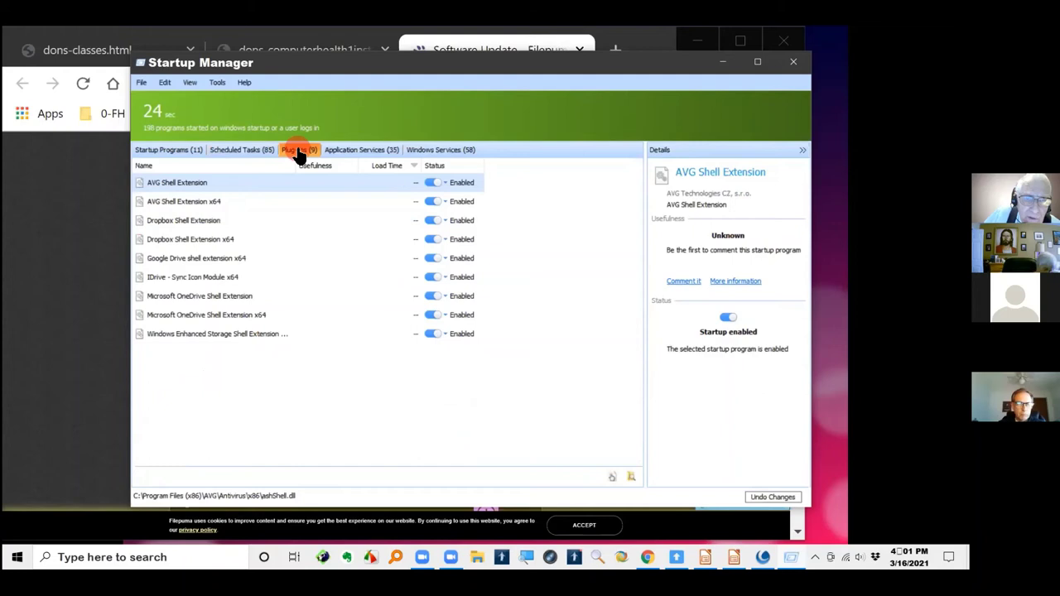
{"action": "left_click", "coordinate": [346, 154]}
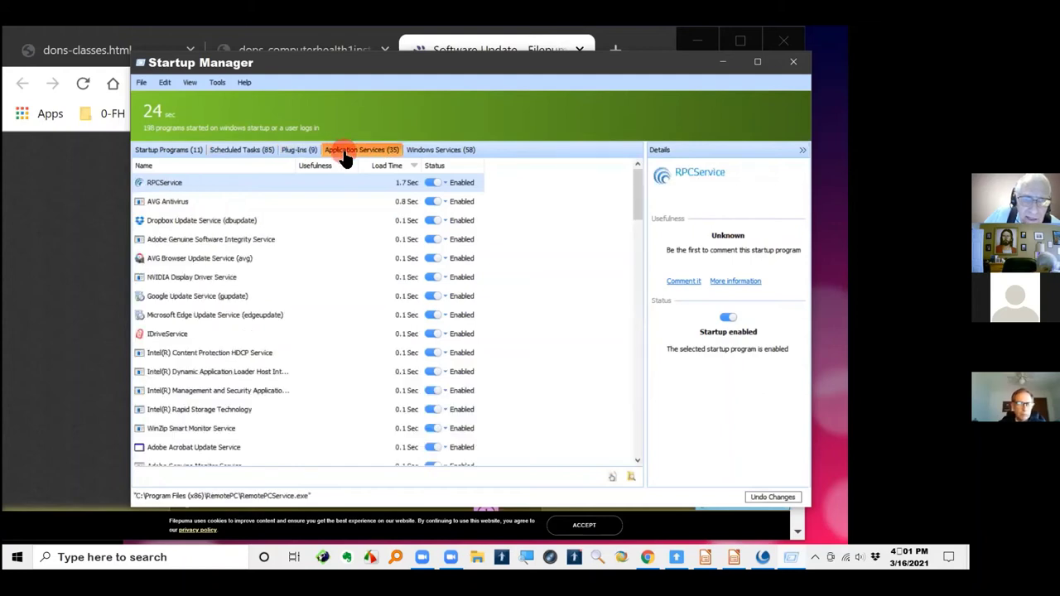
{"action": "left_click", "coordinate": [146, 152]}
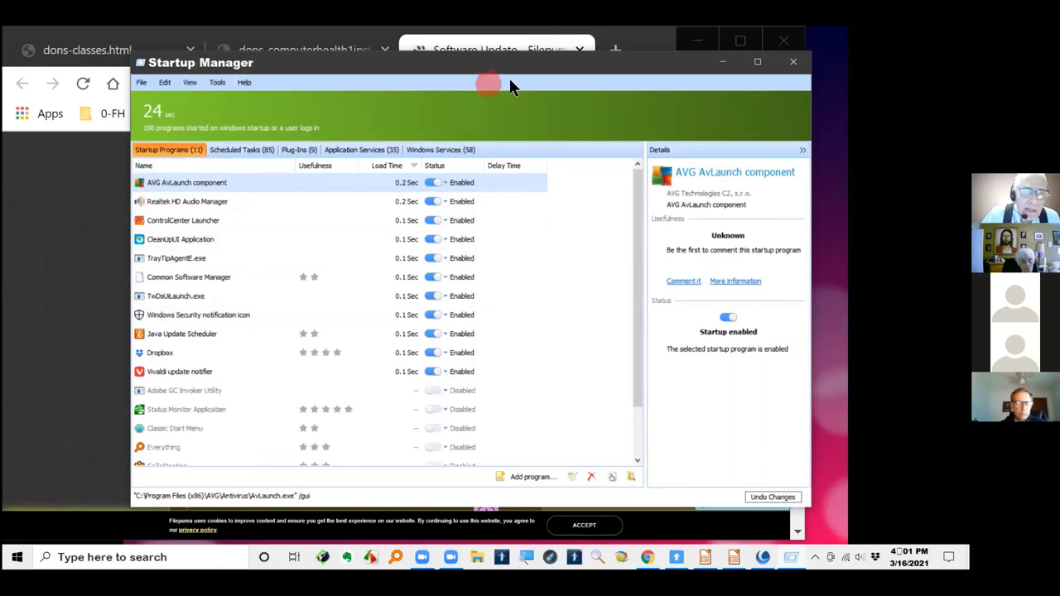
{"action": "left_click", "coordinate": [799, 69]}
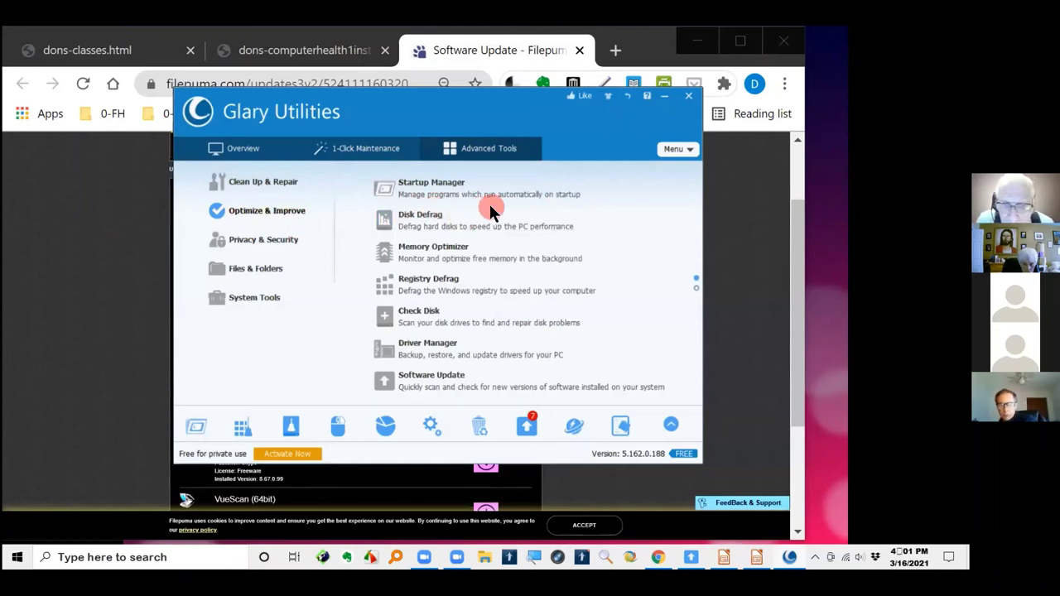
- Open Disk Defrag, view the disk map of drive WDC-2T (D:), and close the tool
{"action": "left_click", "coordinate": [410, 217]}
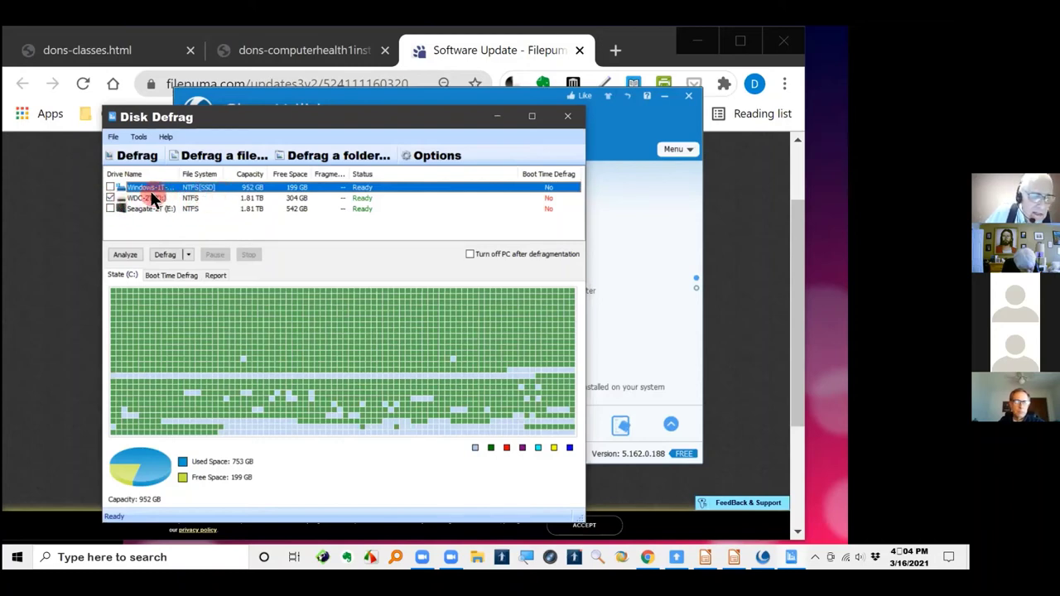
{"action": "left_click", "coordinate": [107, 199]}
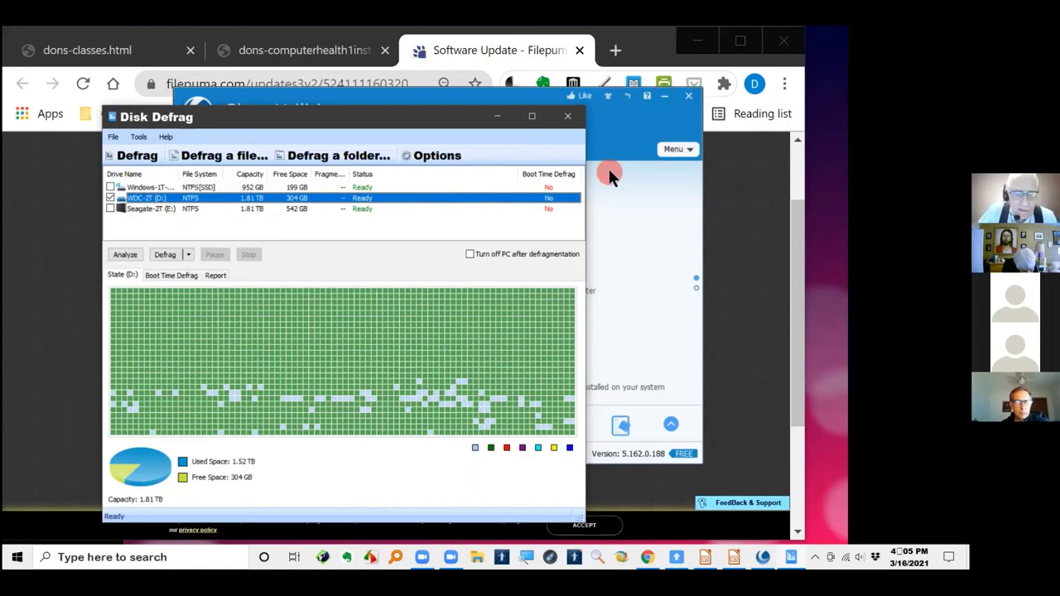
{"action": "left_click", "coordinate": [568, 115]}
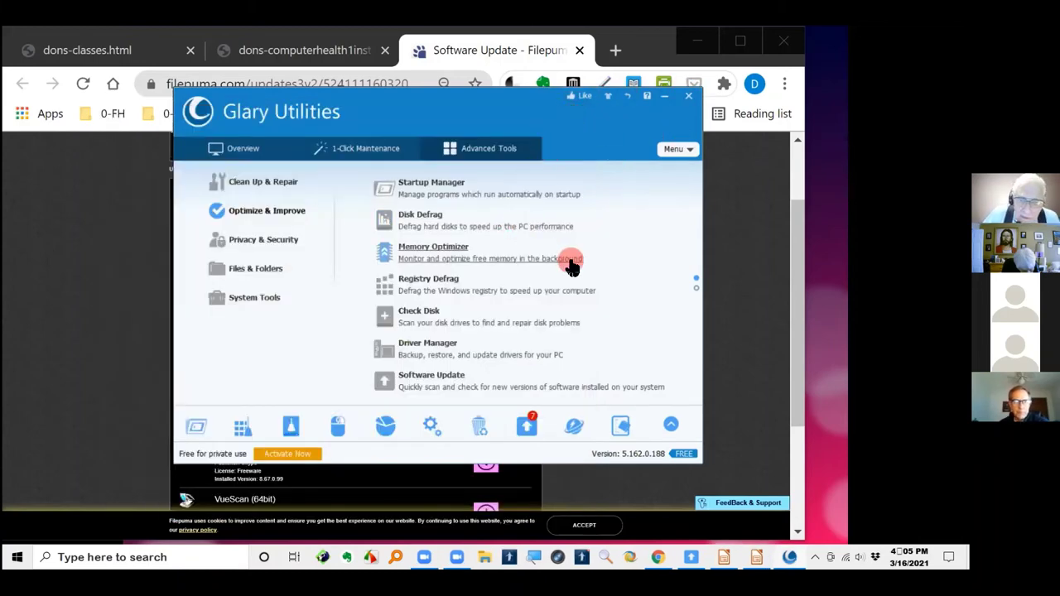
- Review the 1-Click Maintenance results and switch back to the presentation slides
{"action": "left_click", "coordinate": [568, 300]}
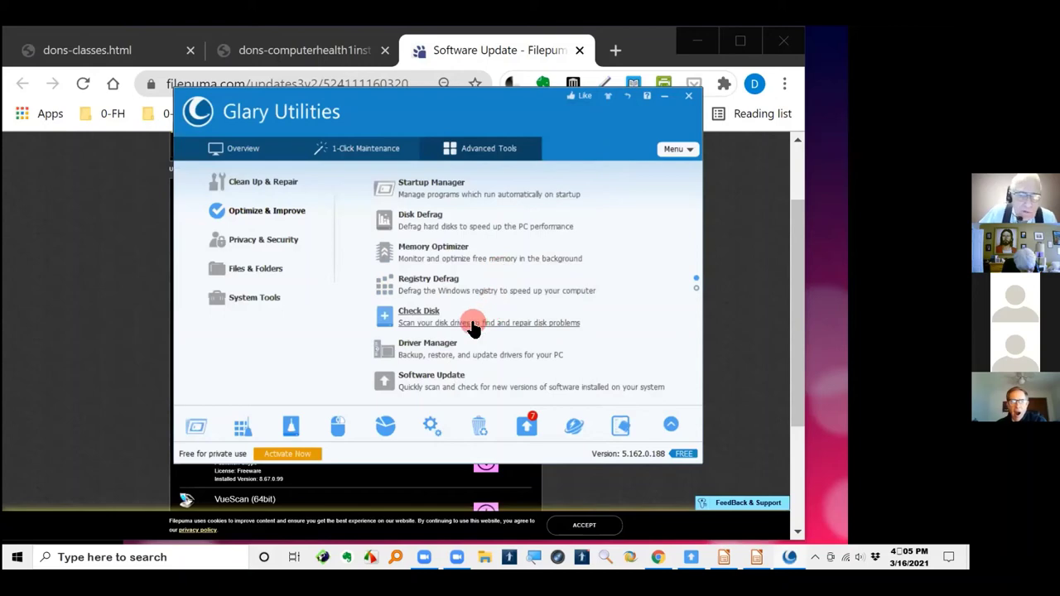
{"action": "left_click", "coordinate": [369, 151]}
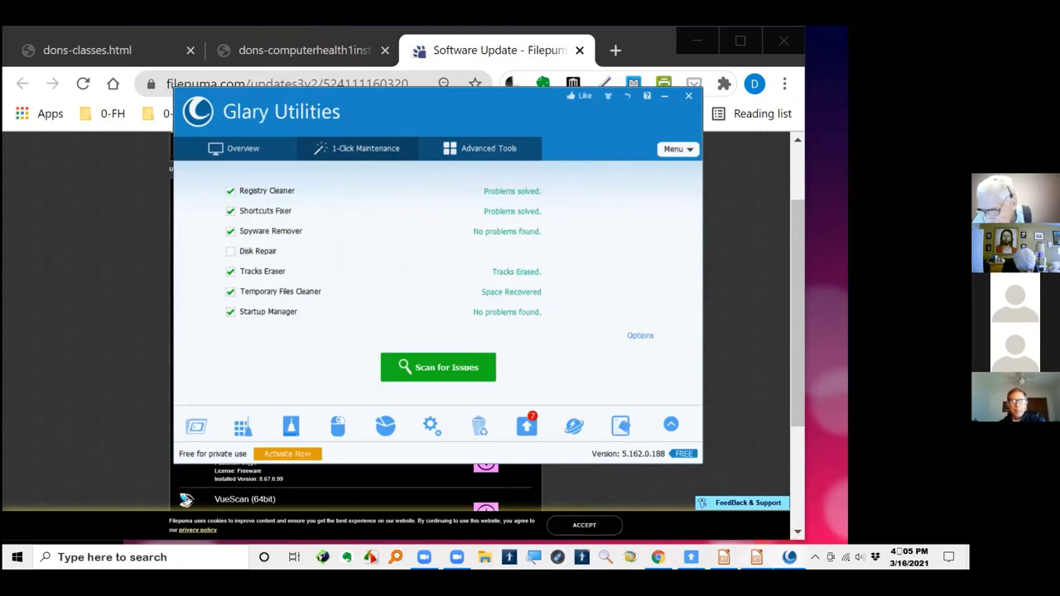
{"action": "left_click", "coordinate": [756, 556]}
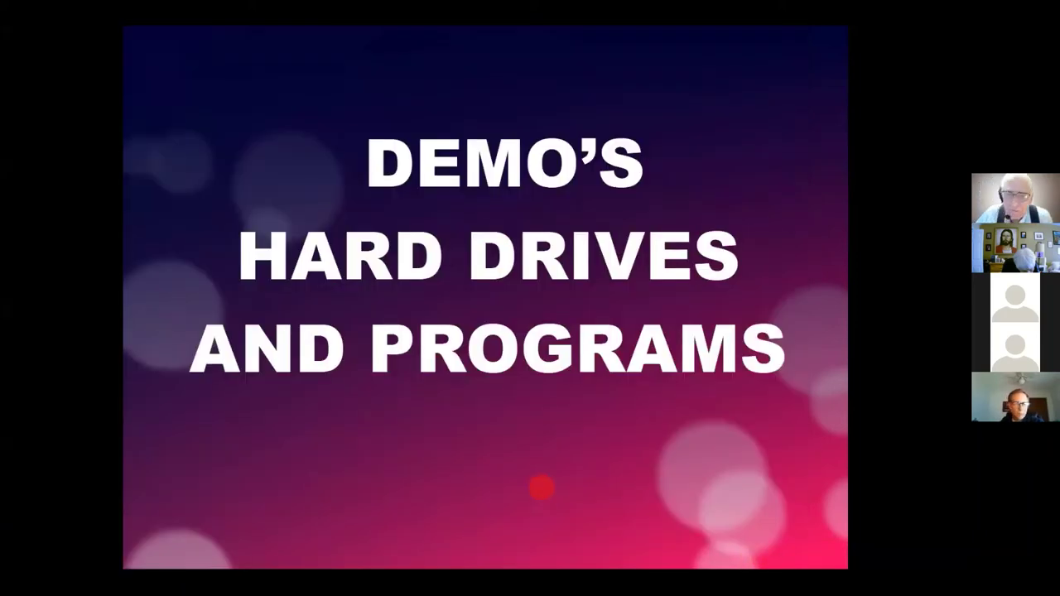